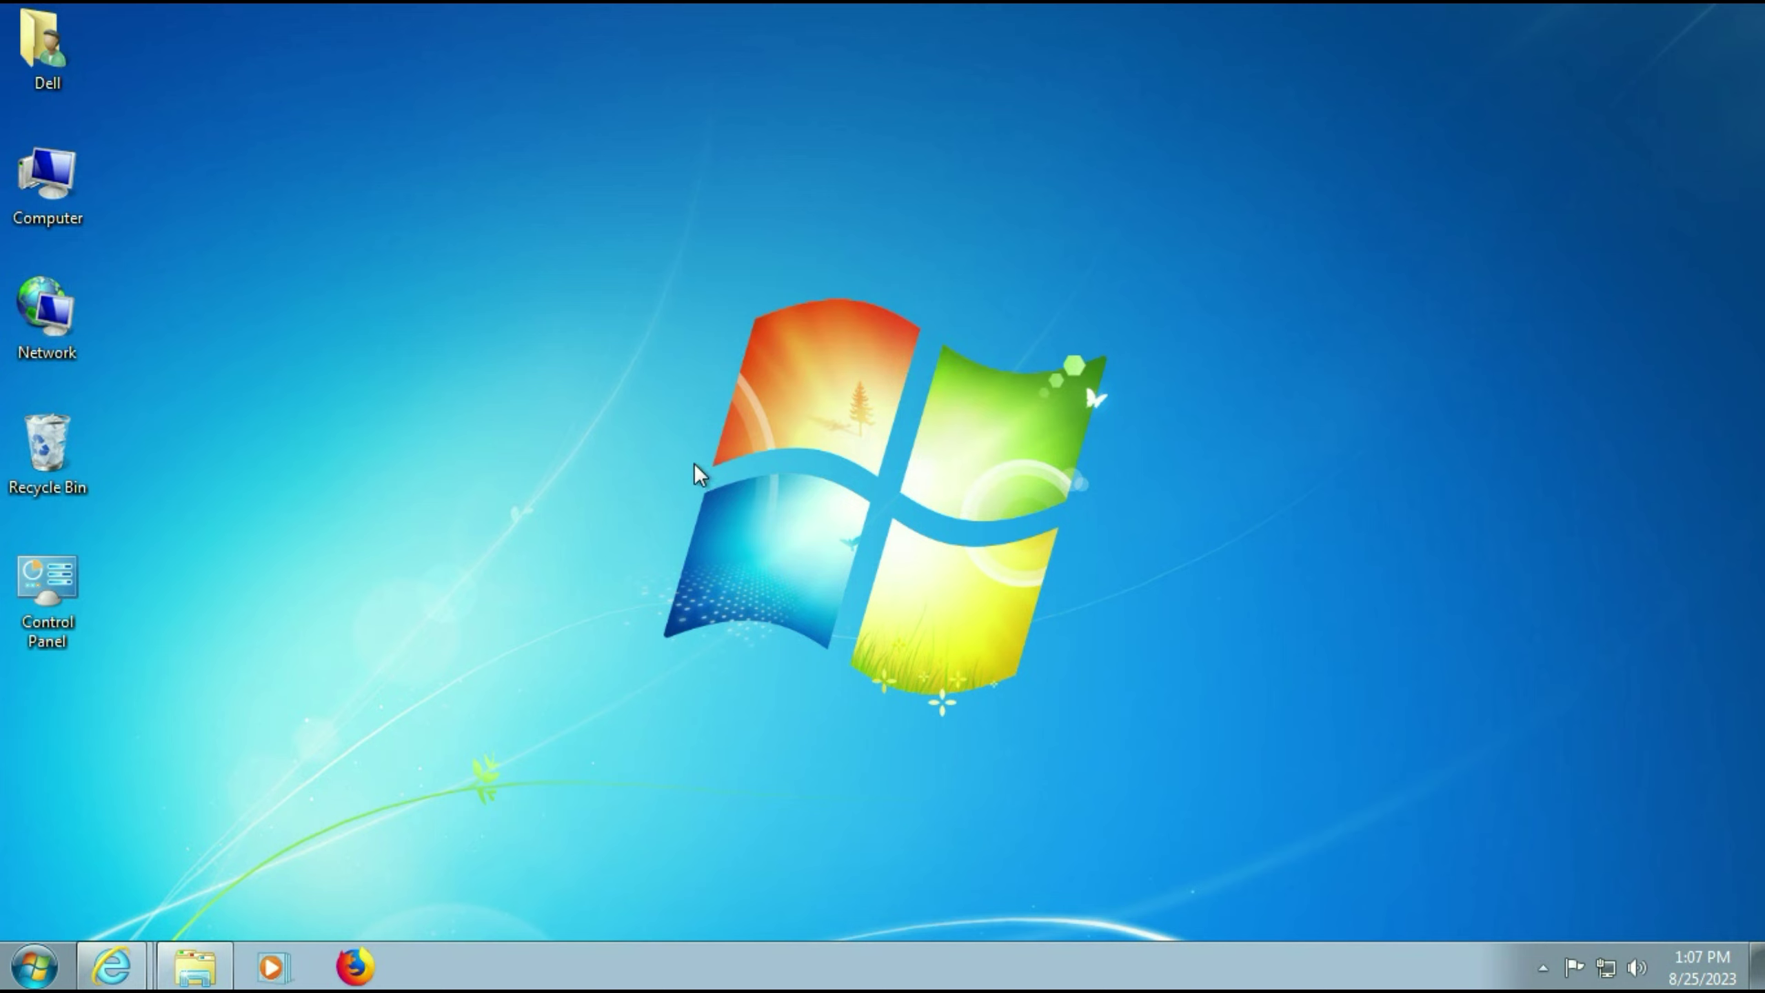
# Bring the x64 KB2758857 update page forward and highlight 'x64-based' in its heading.
pyautogui.click(113, 969)
pyautogui.click(190, 867)
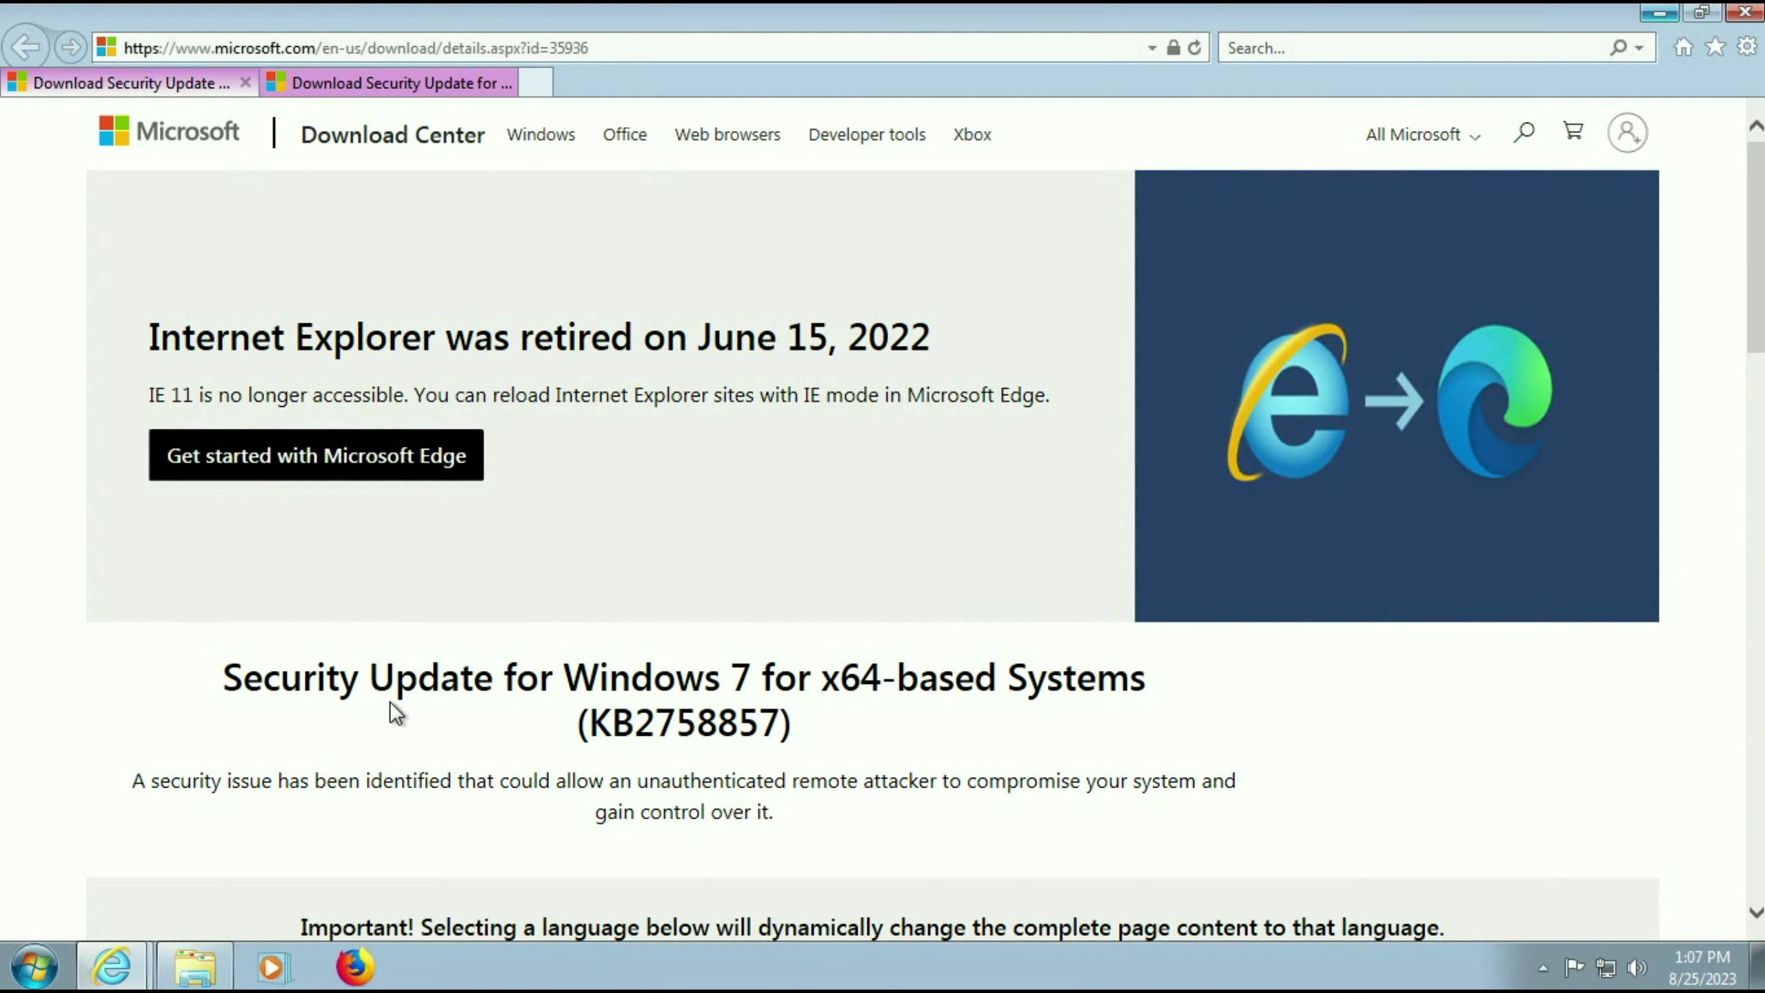
pyautogui.click(726, 48)
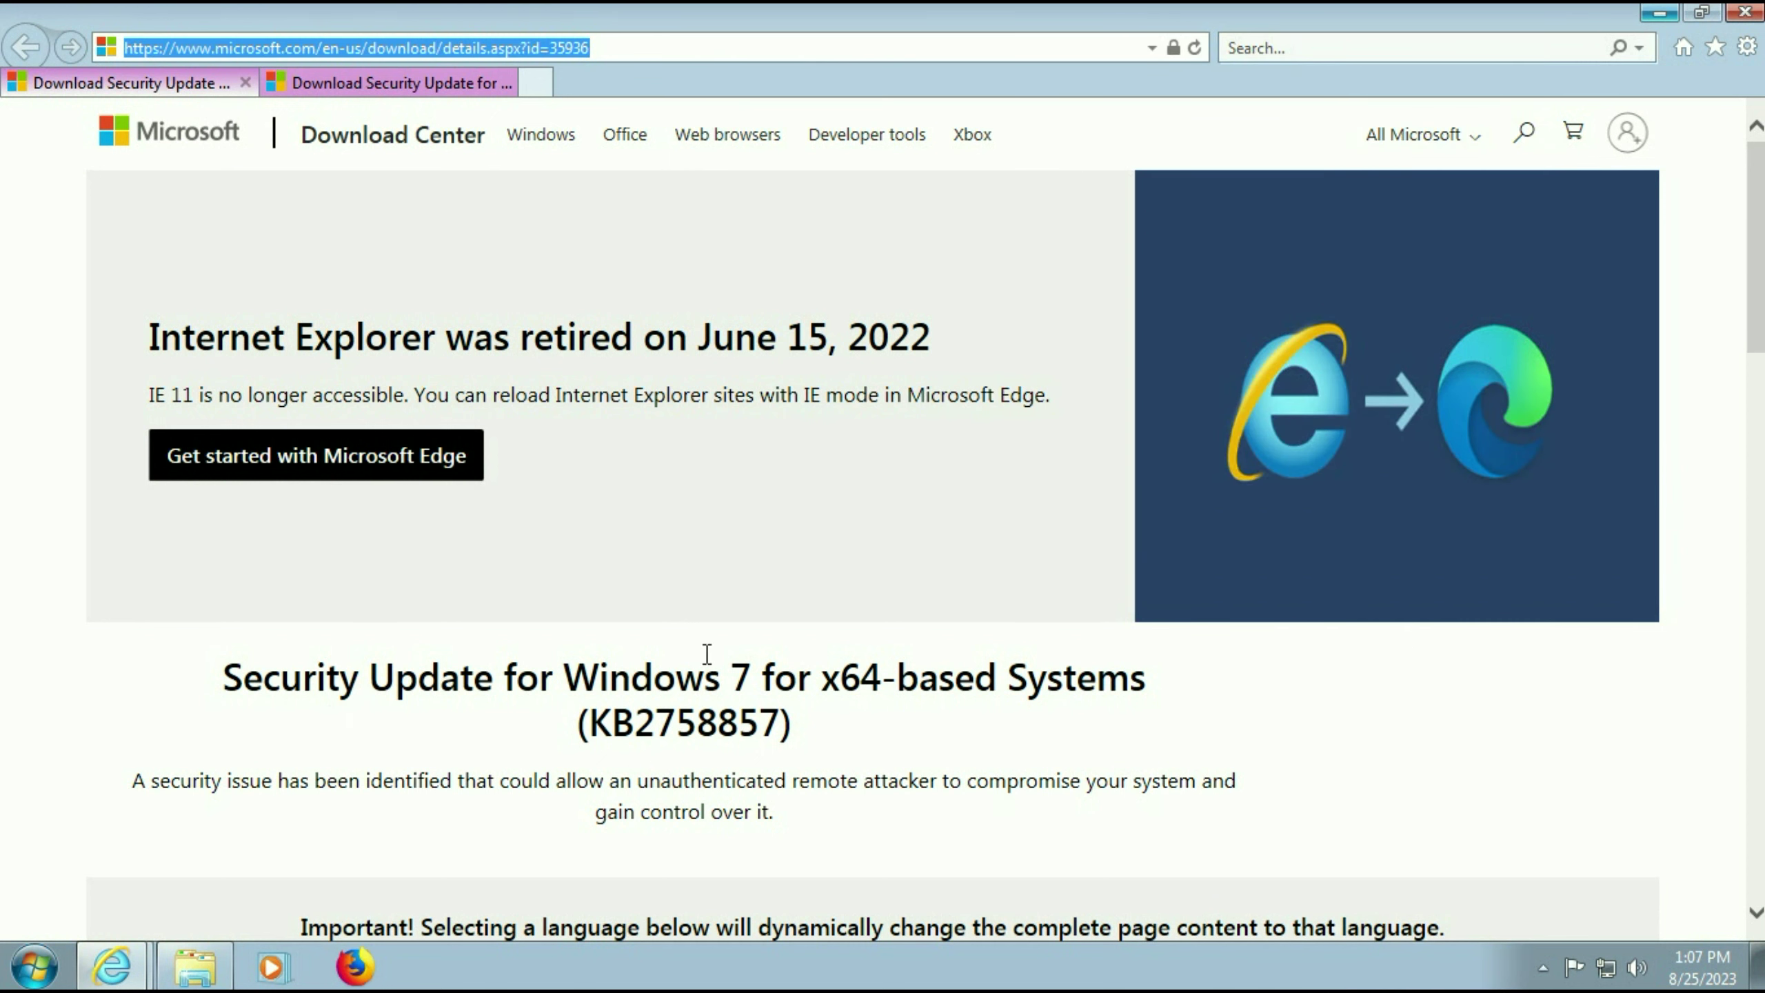
pyautogui.doubleClick(911, 678)
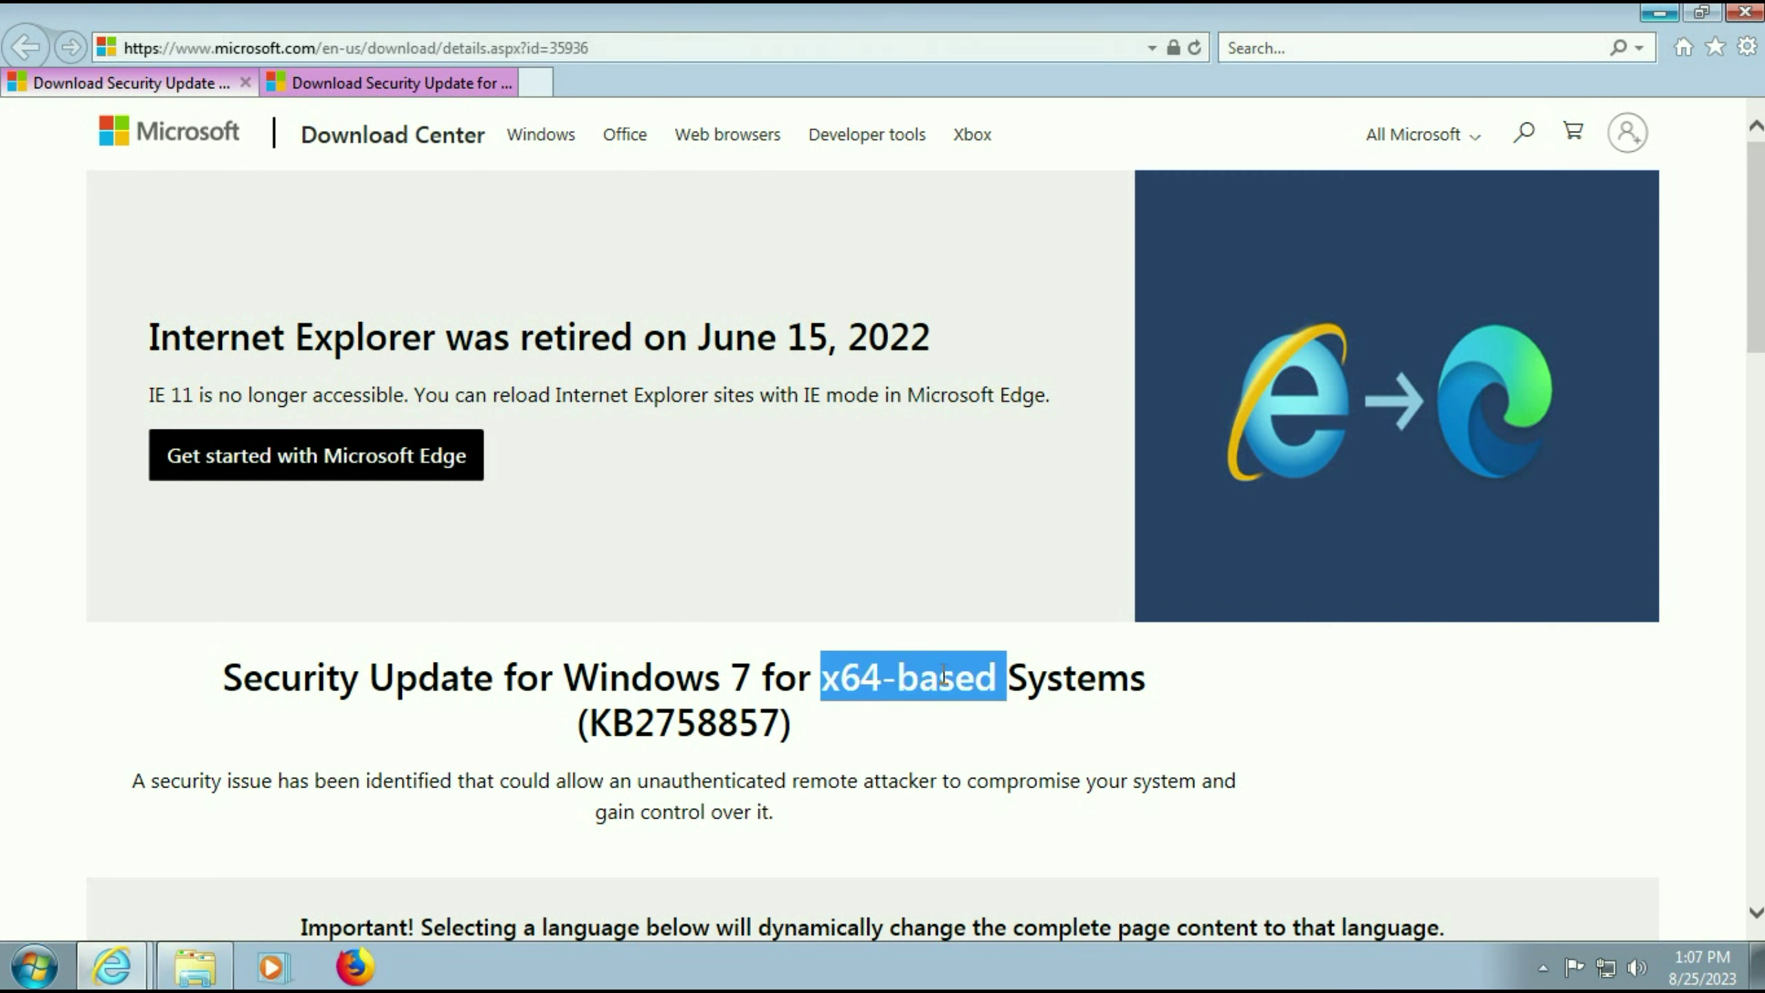
# On the other update tab, highlight 'Windows 7 (KB2758857)' in the heading for comparison.
pyautogui.click(384, 87)
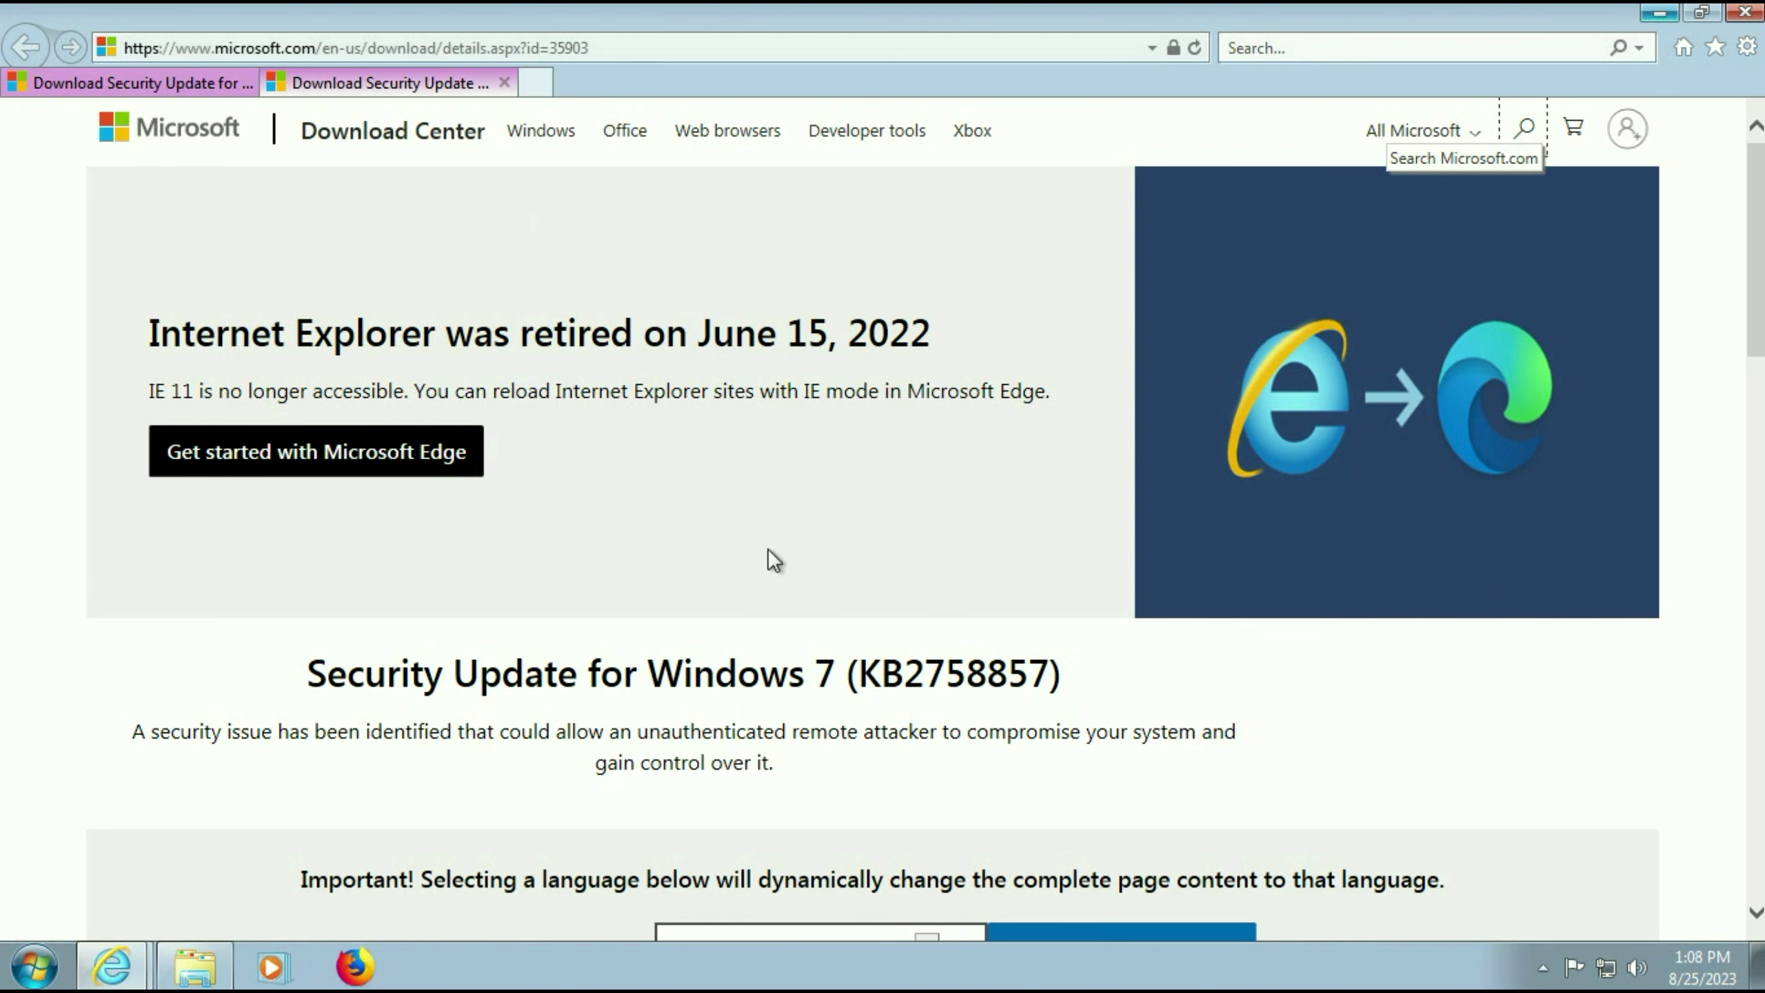
pyautogui.moveTo(649, 676); pyautogui.dragTo(1055, 676)
pyautogui.click(764, 690)
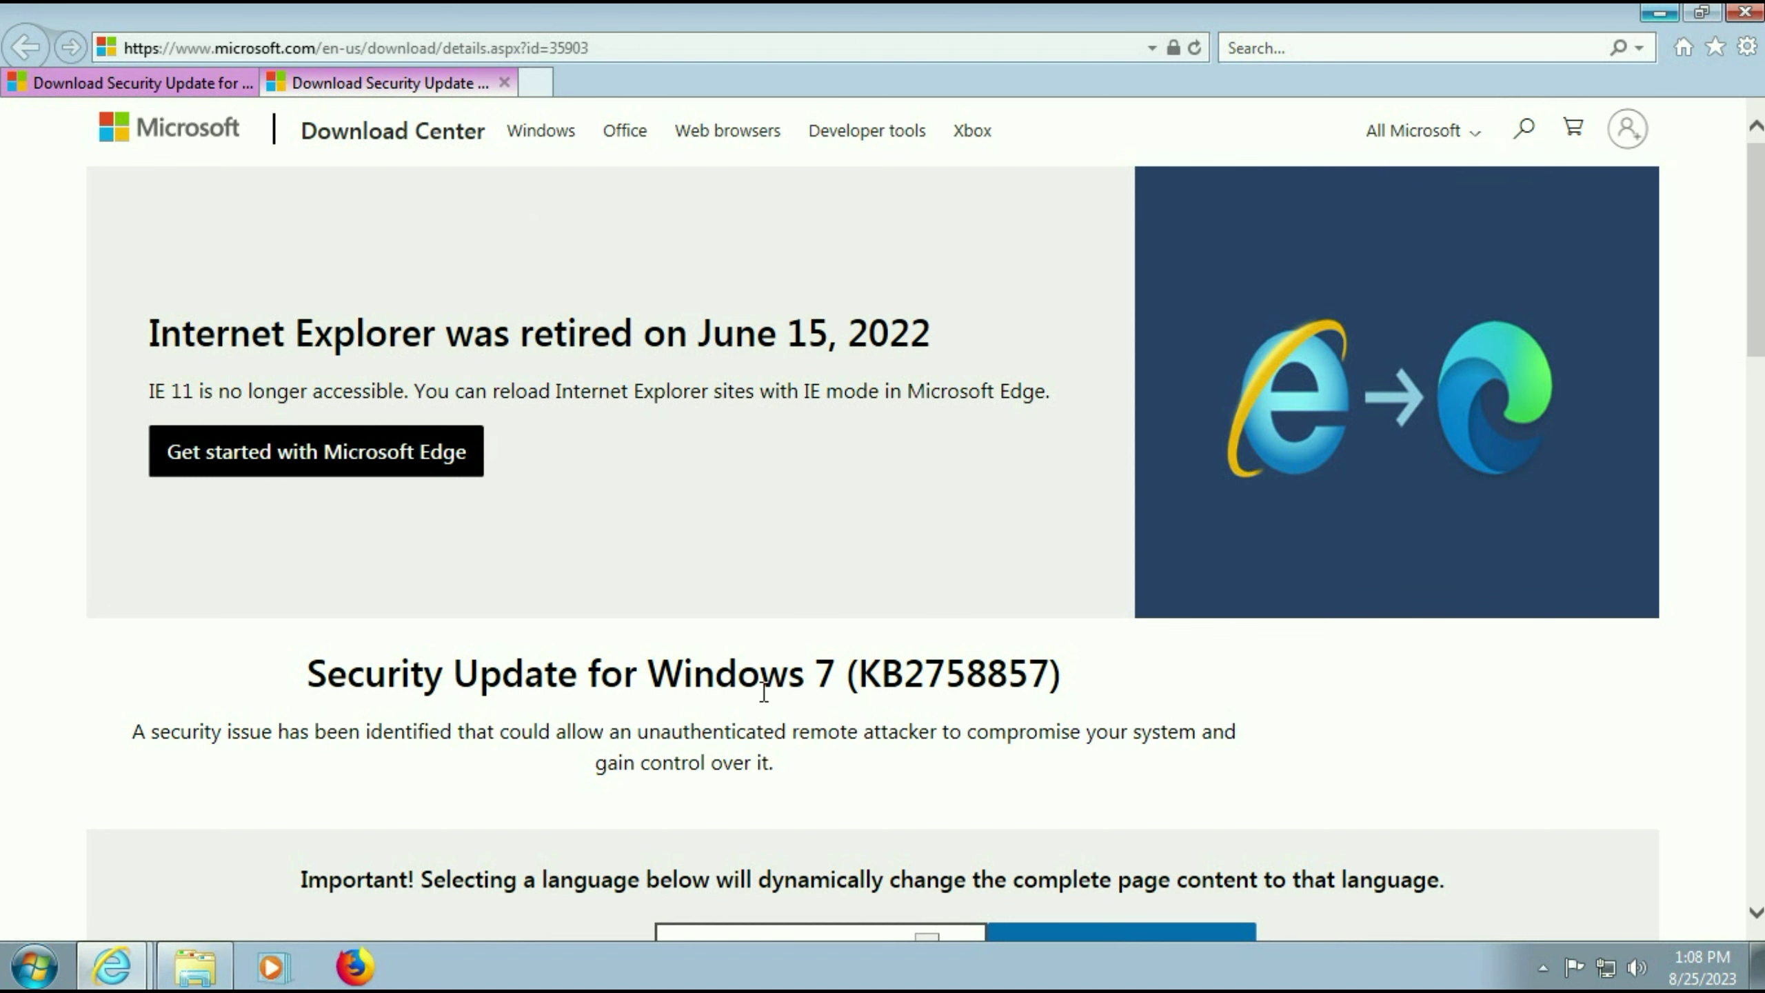
pyautogui.moveTo(643, 674); pyautogui.dragTo(1048, 676)
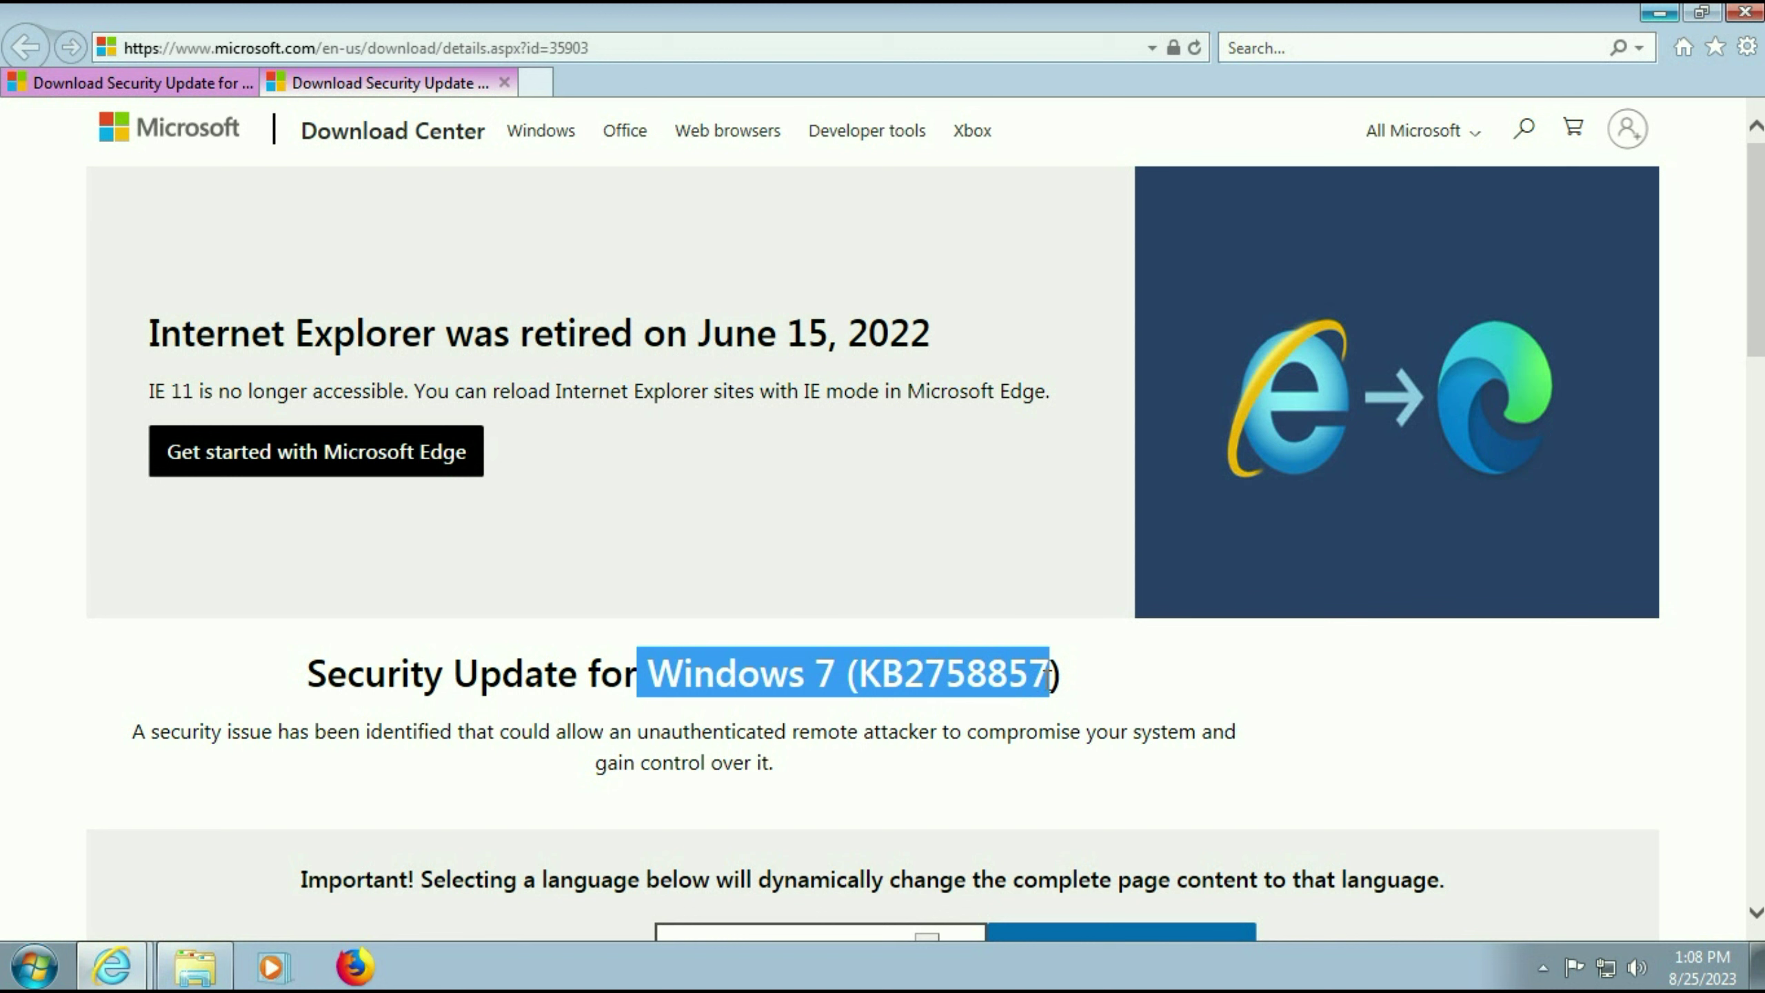
# Return to the x64 tab and highlight '7 for x64-based' in its heading.
pyautogui.click(132, 83)
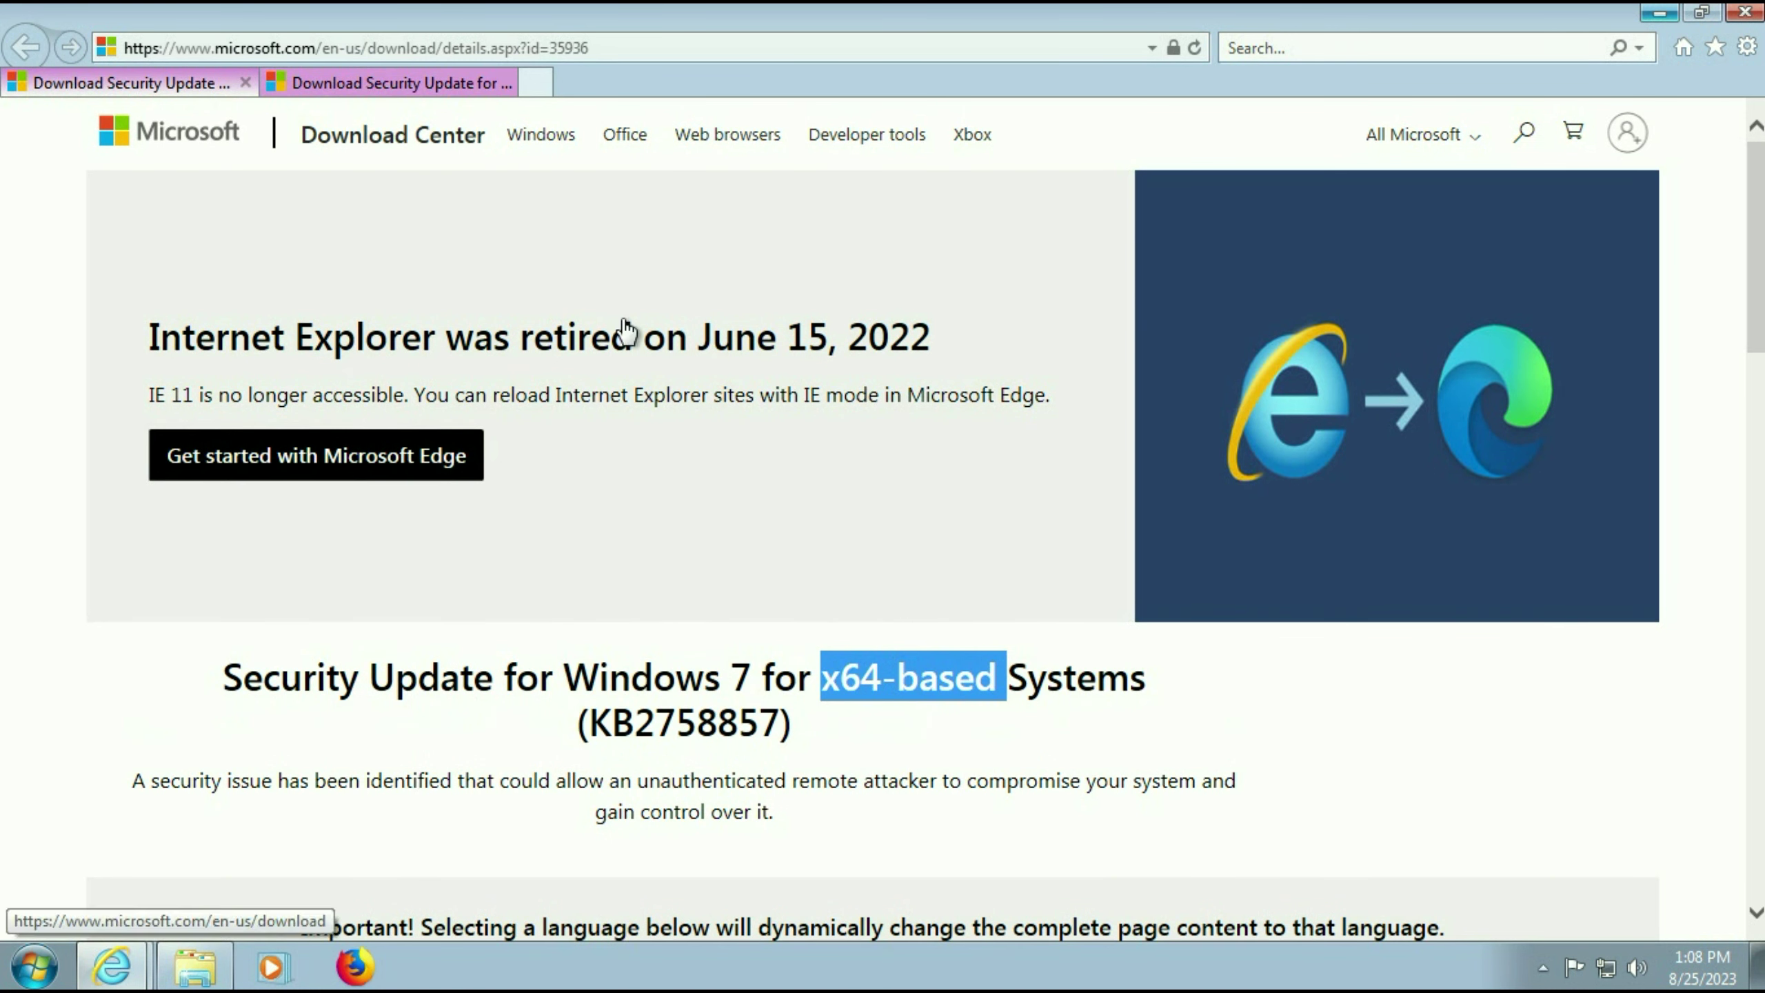
pyautogui.click(772, 679)
pyautogui.moveTo(731, 677); pyautogui.dragTo(1004, 676)
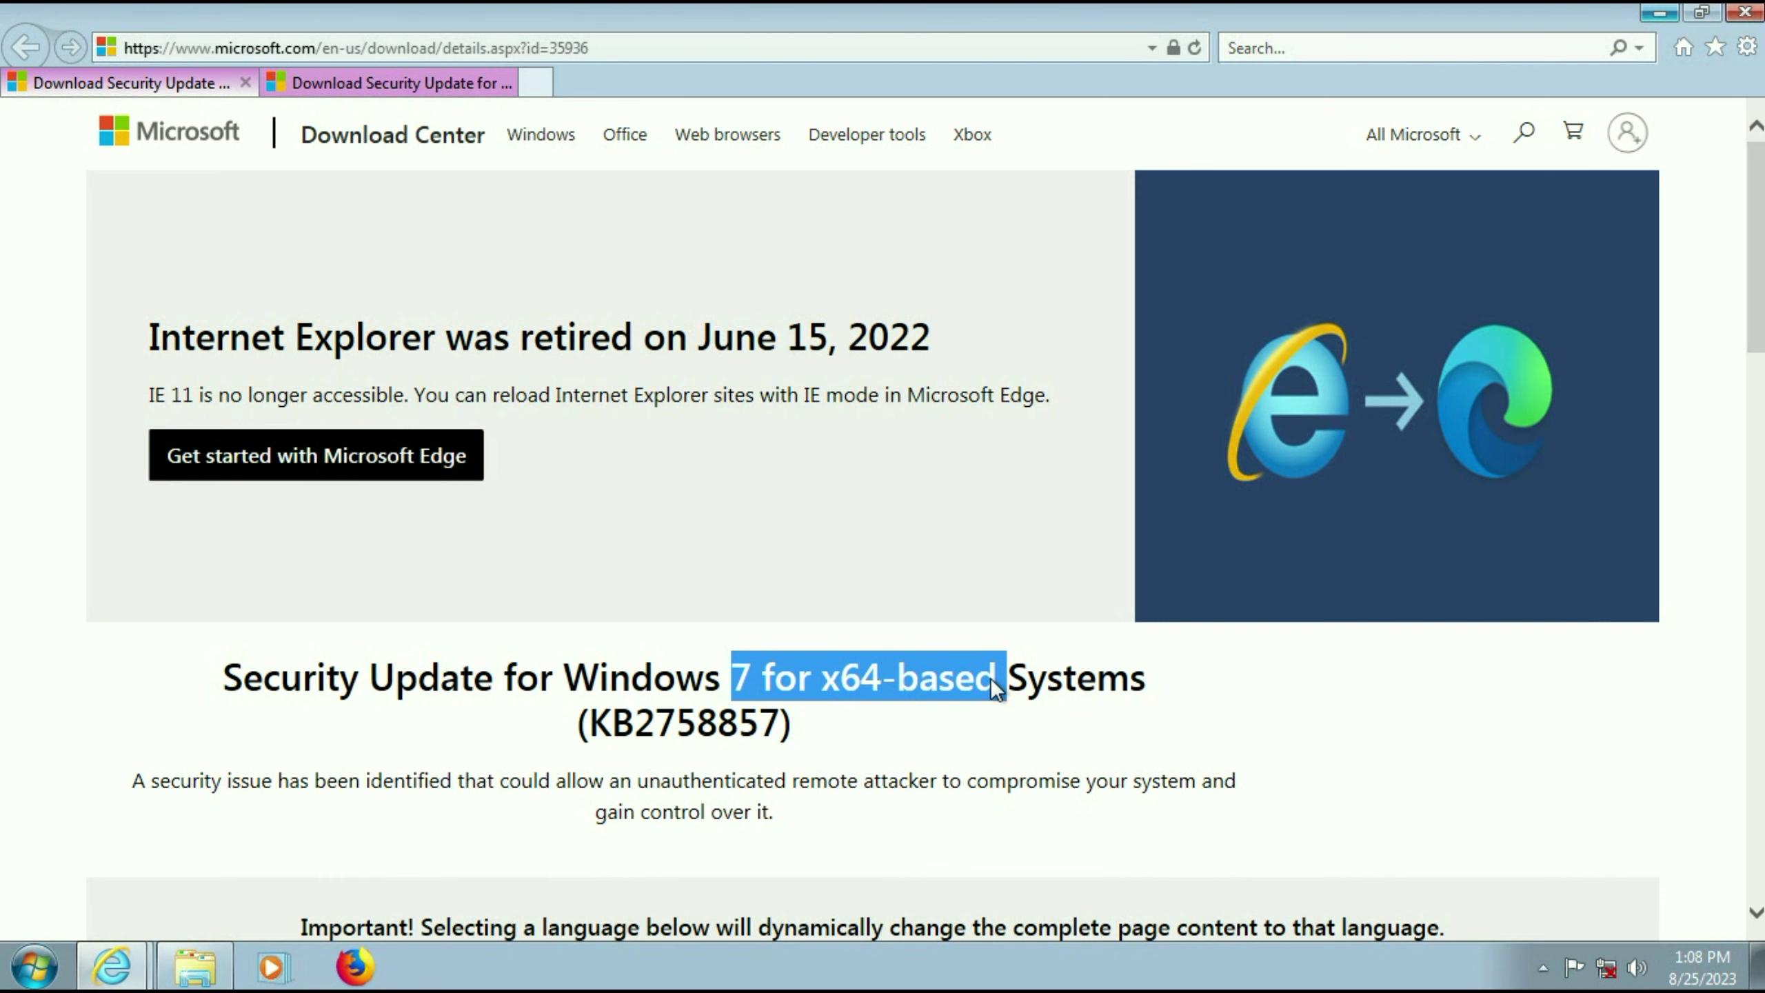
# Open Computer's system properties, confirm 64-bit Windows 7 Professional, then minimize both windows.
pyautogui.click(1659, 13)
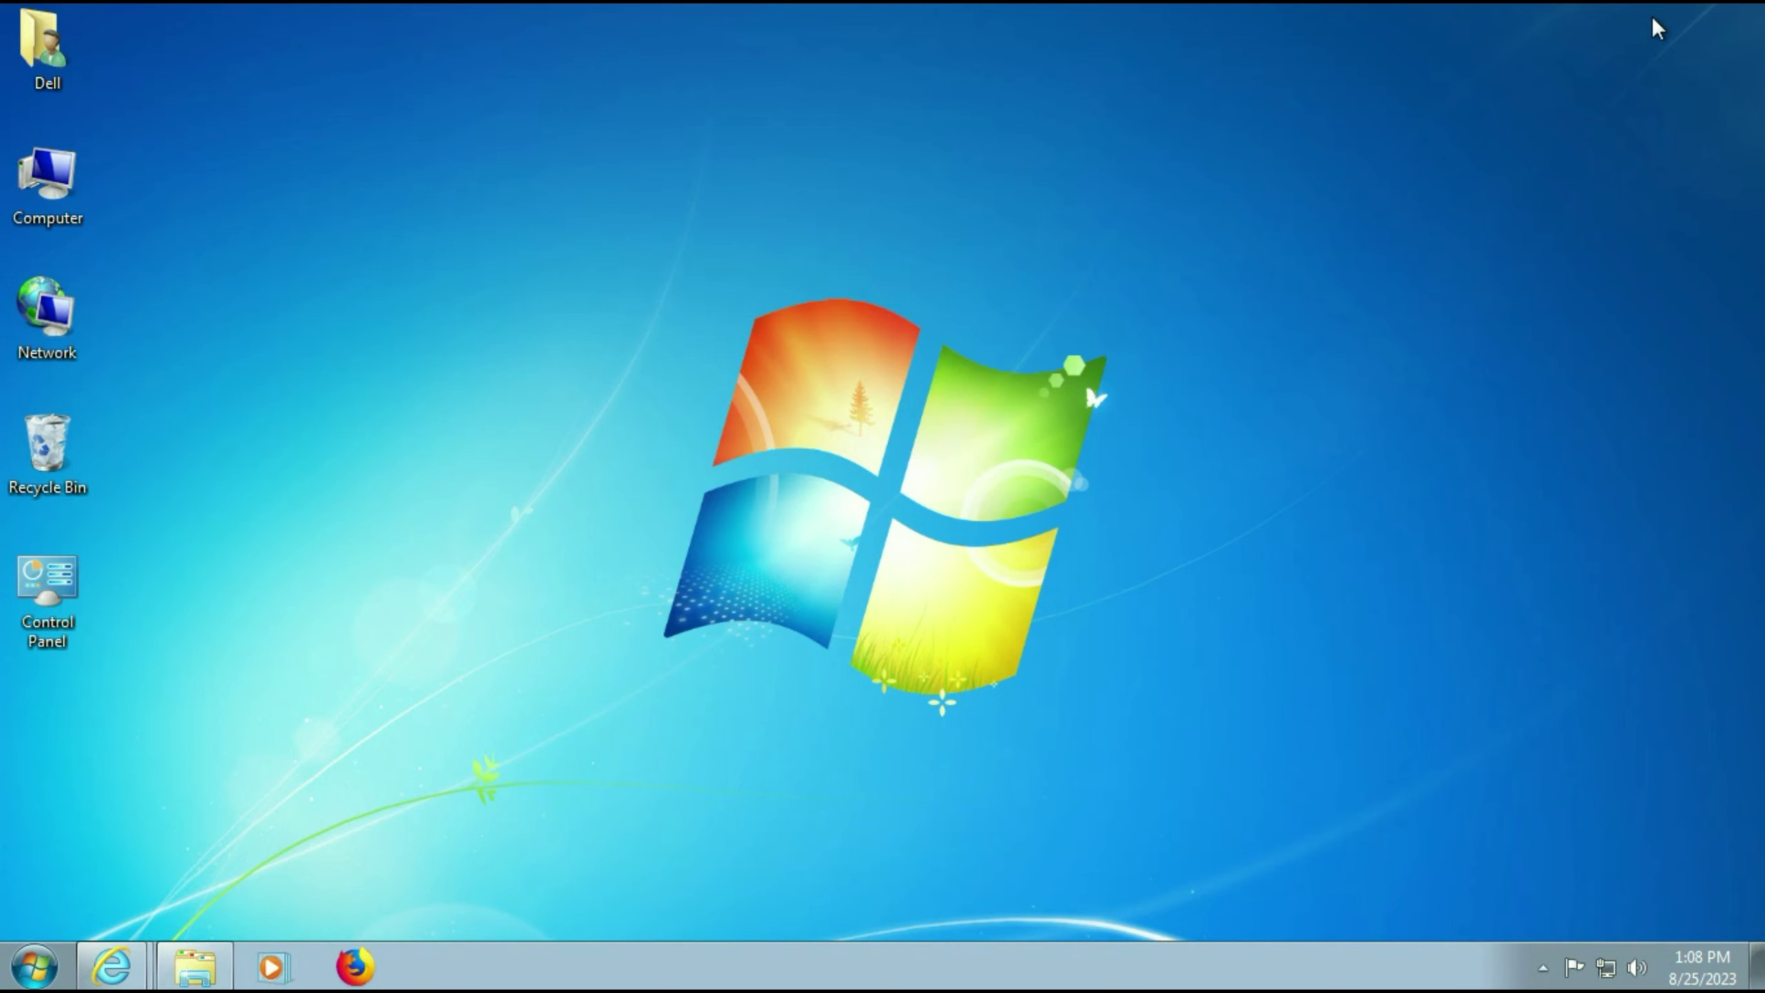
pyautogui.doubleClick(61, 207)
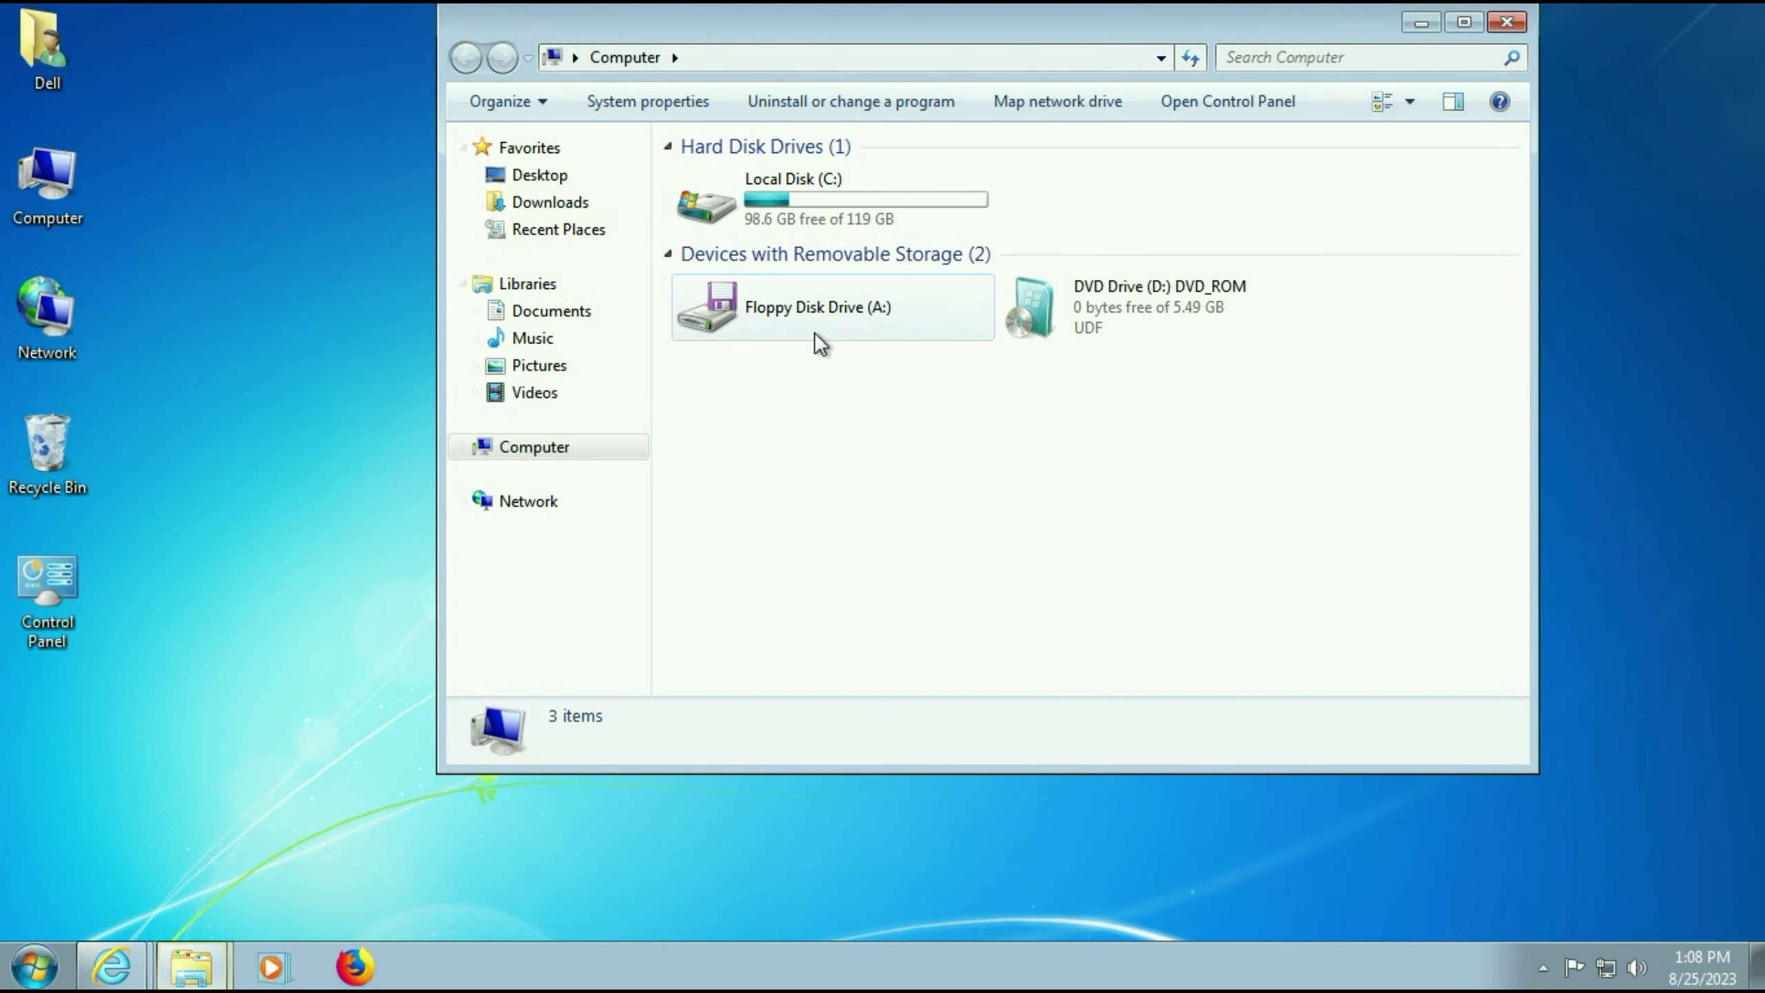
pyautogui.doubleClick(1270, 20)
pyautogui.rightClick(875, 495)
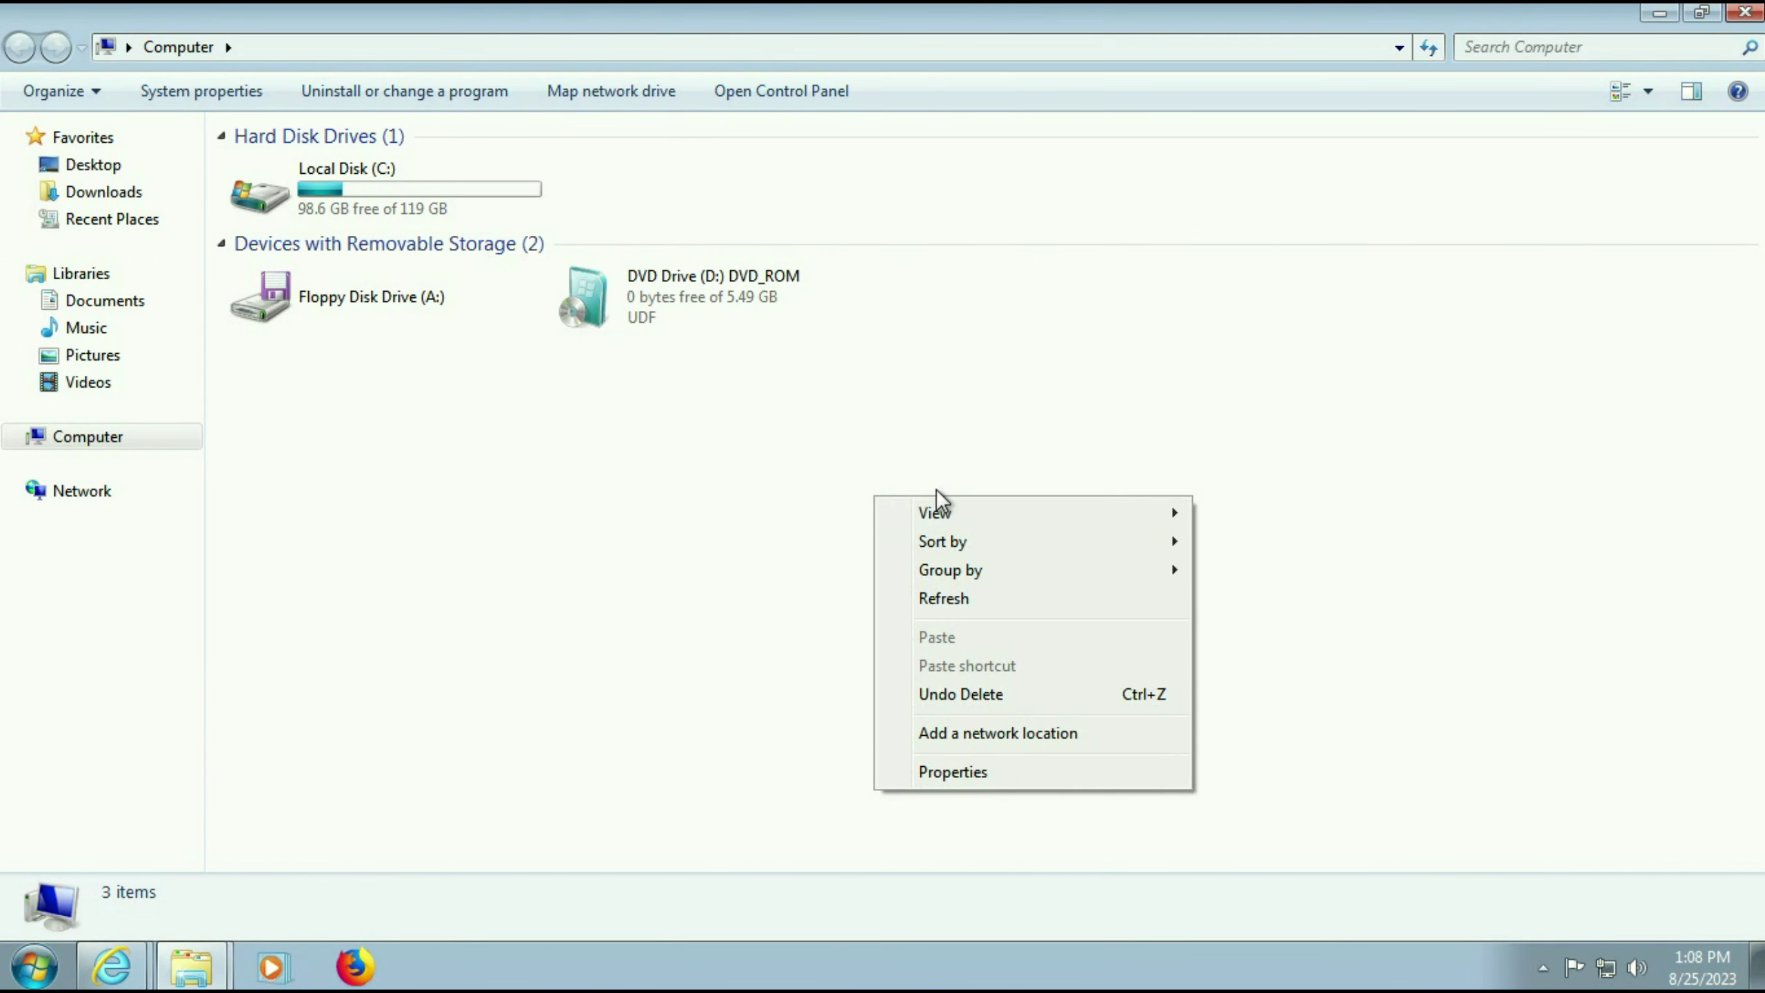
pyautogui.click(955, 773)
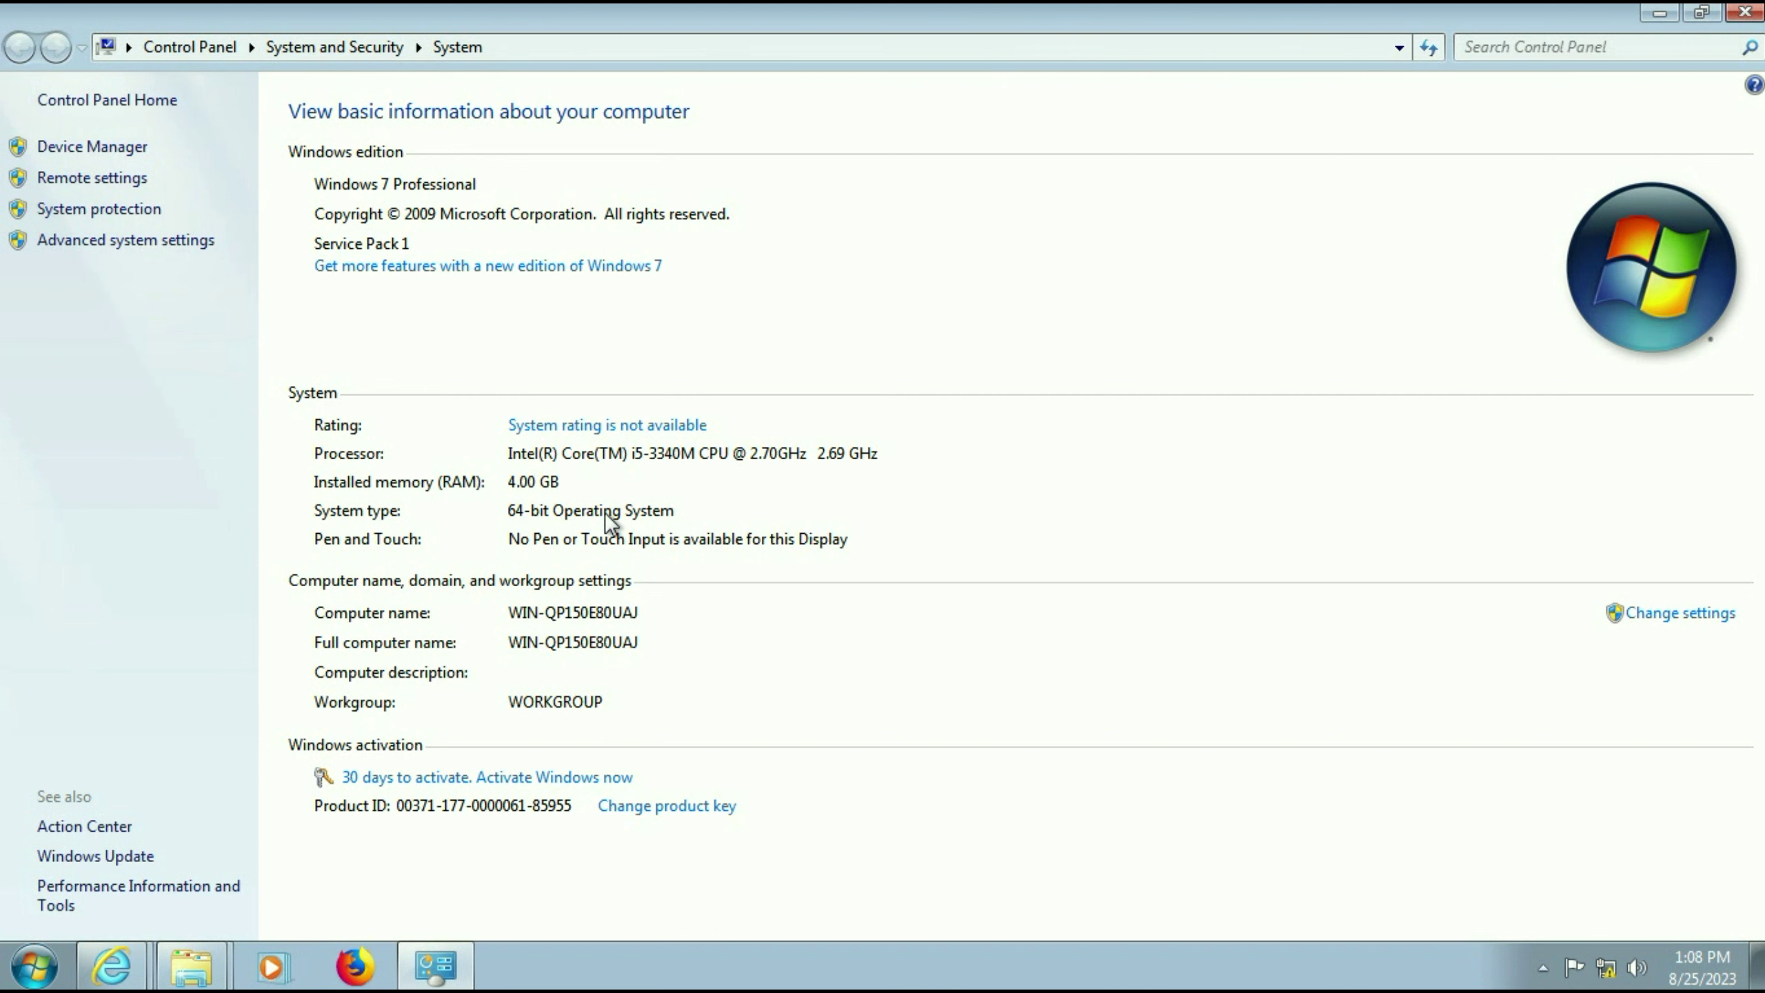
pyautogui.click(1659, 14)
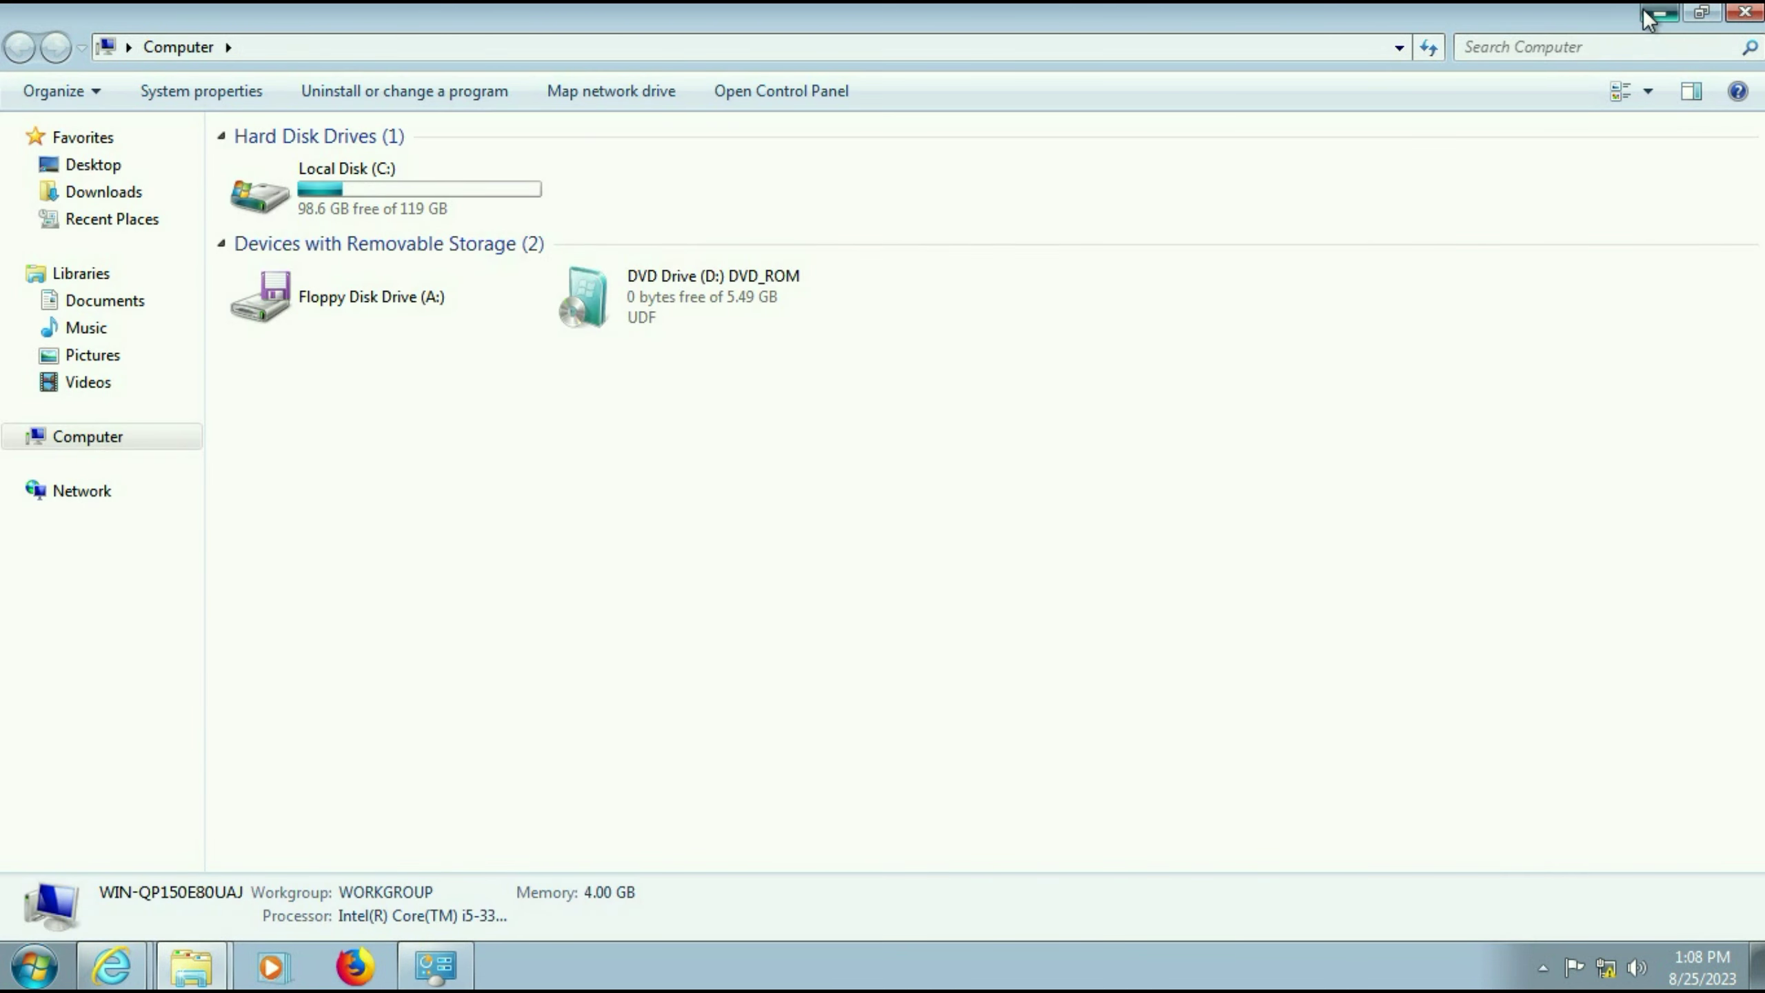
pyautogui.click(1650, 17)
# Download and save Windows6.1-KB2758857-x64.msu from the x64 update page.
pyautogui.click(113, 965)
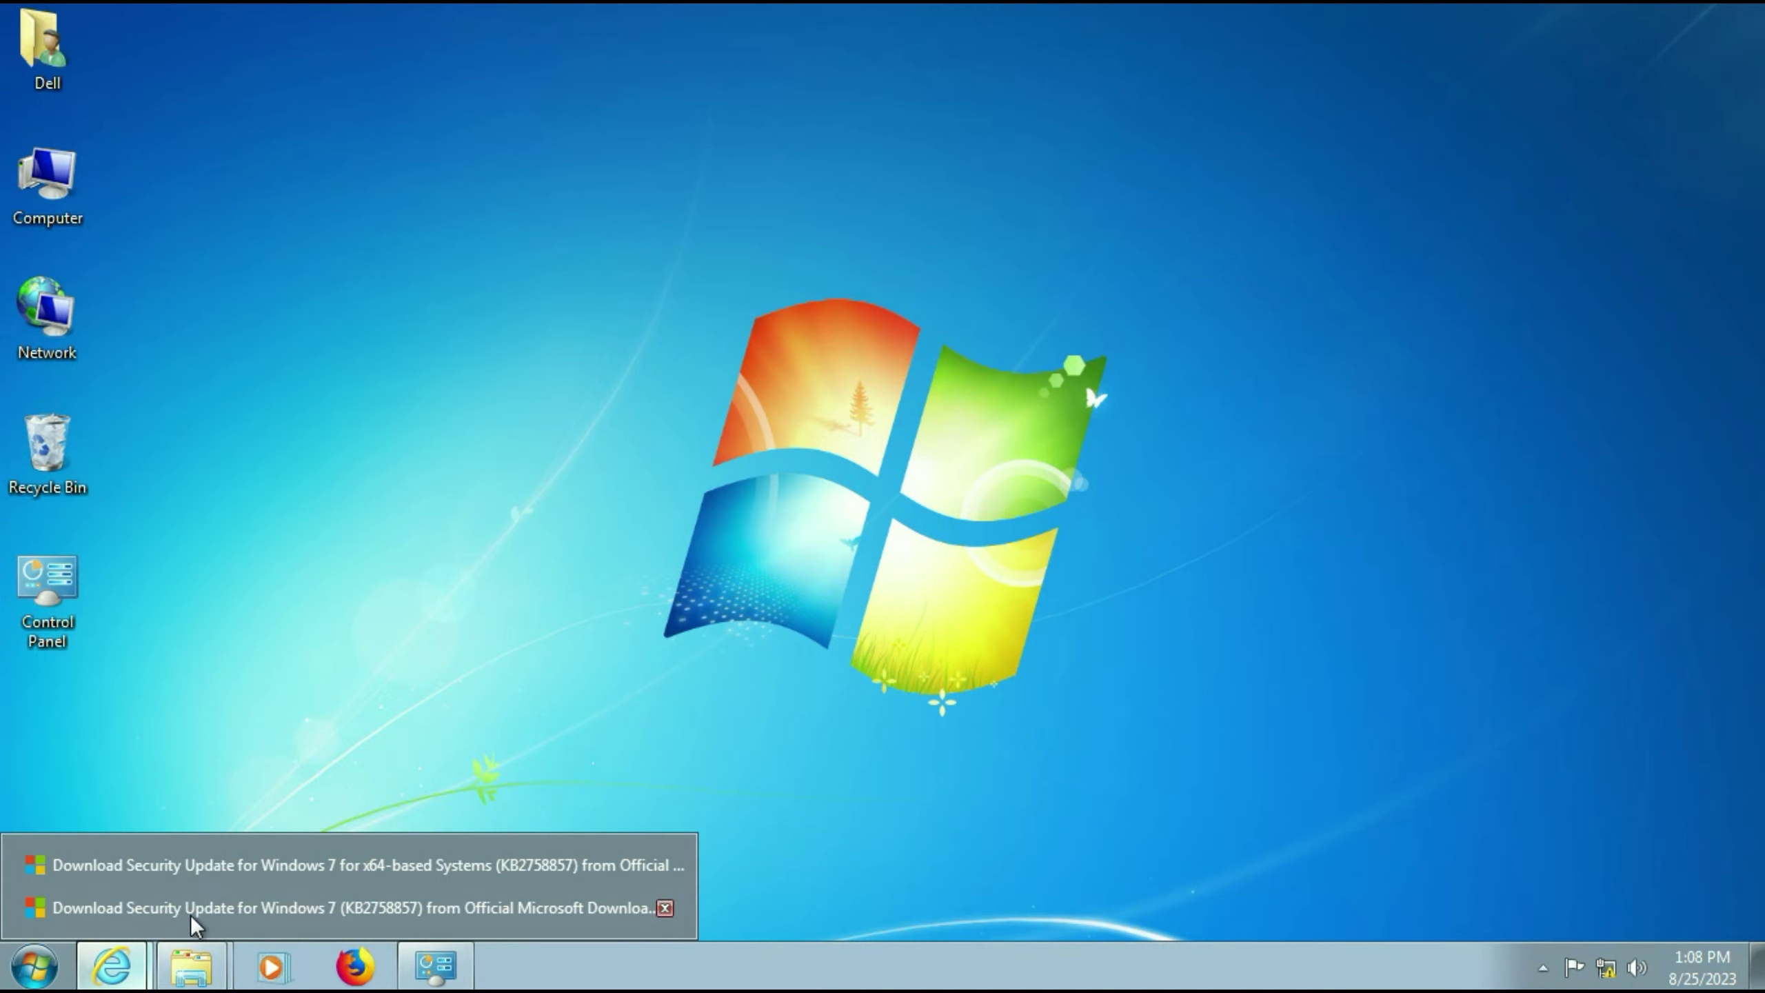
pyautogui.click(193, 907)
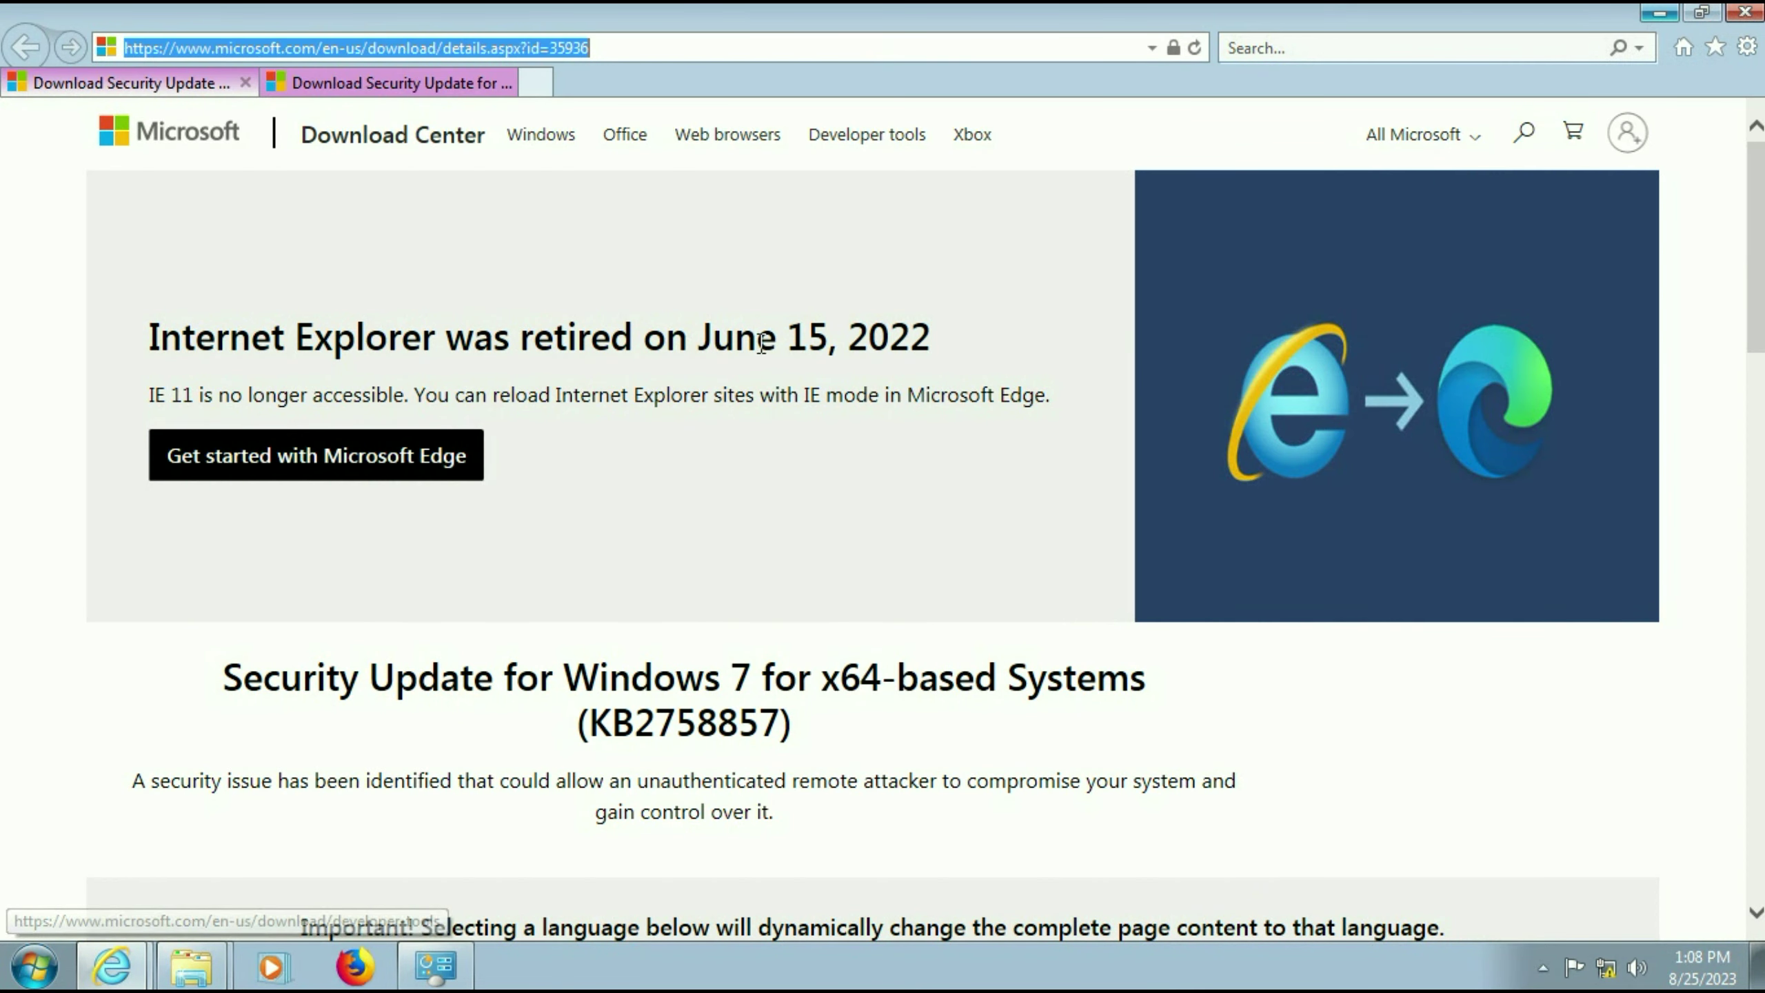
pyautogui.click(828, 508)
pyautogui.scroll(-3, 891, 500)
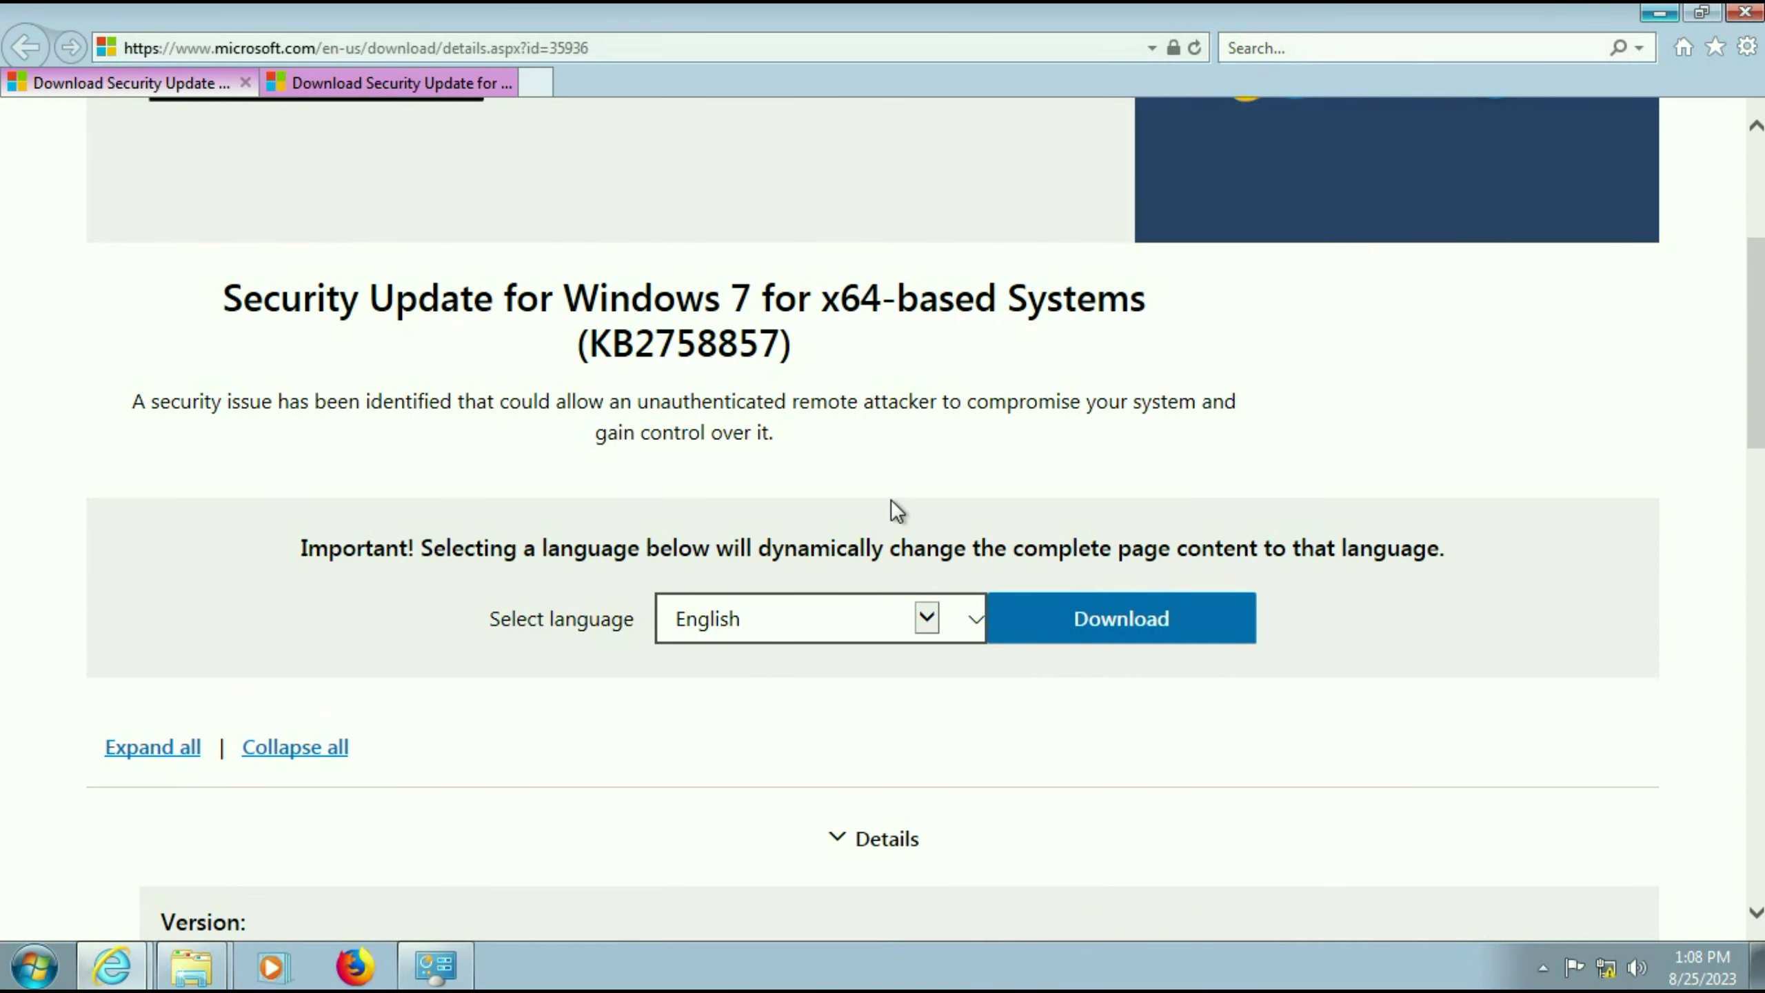
pyautogui.scroll(-1, 892, 500)
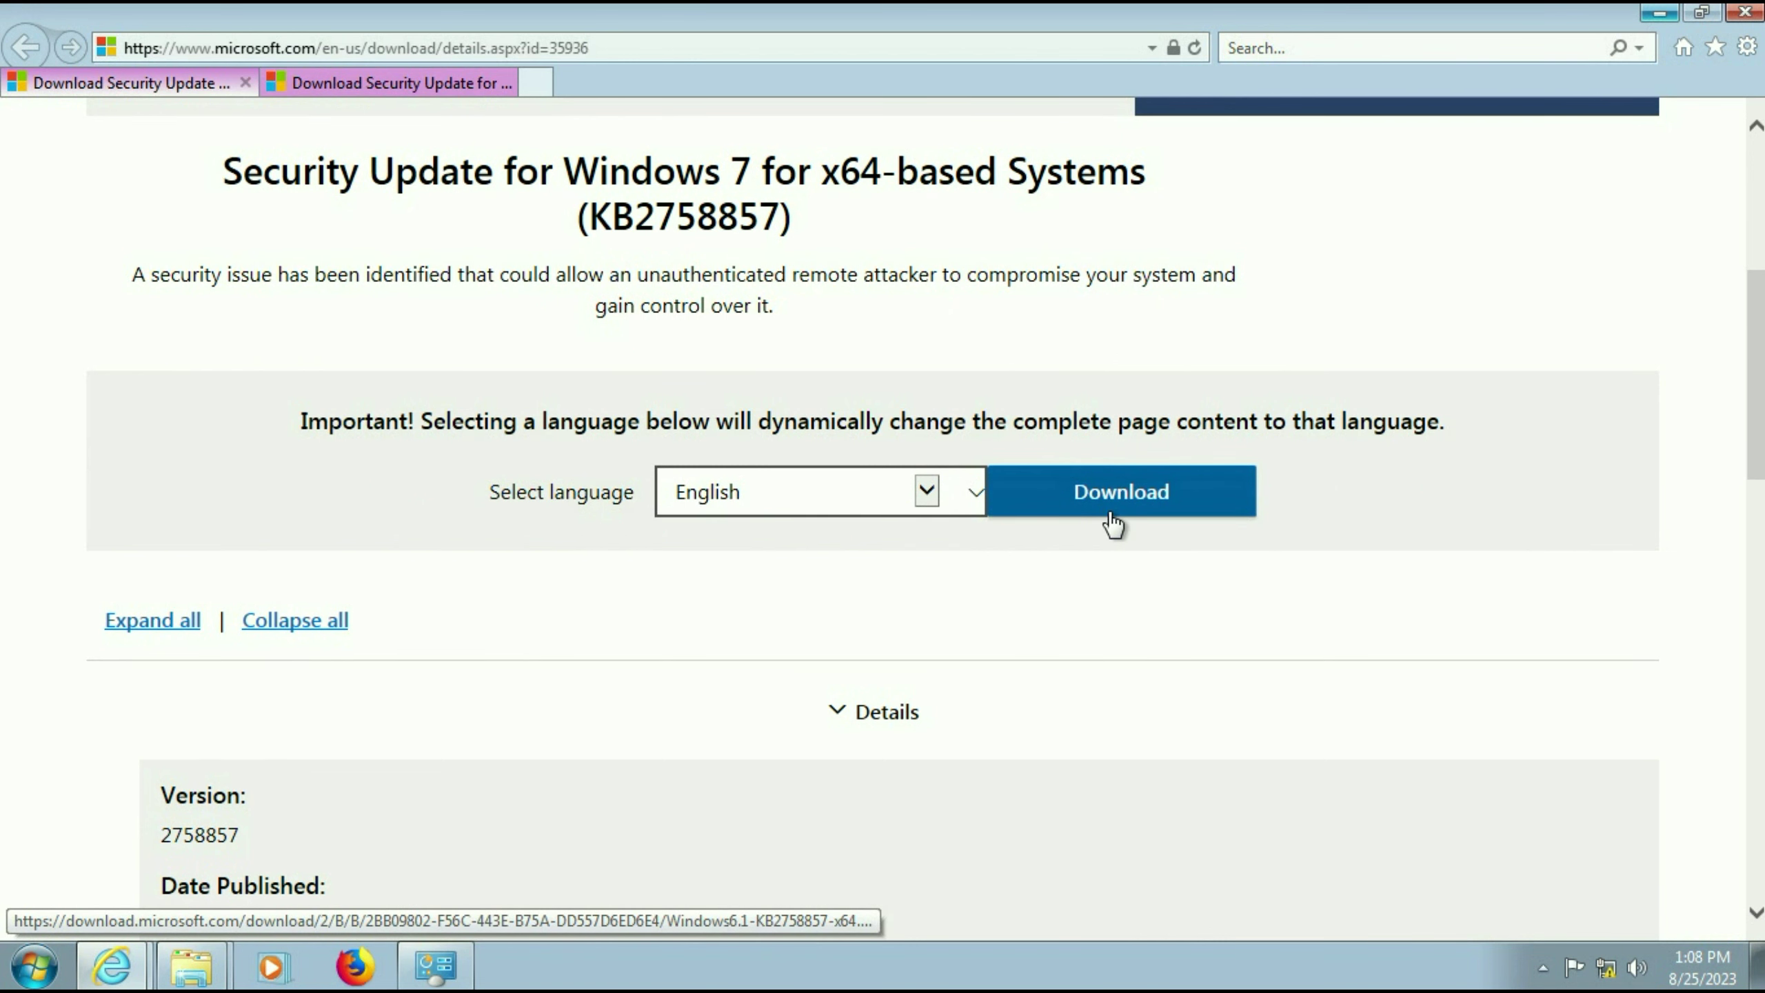
pyautogui.scroll(-3, 1104, 517)
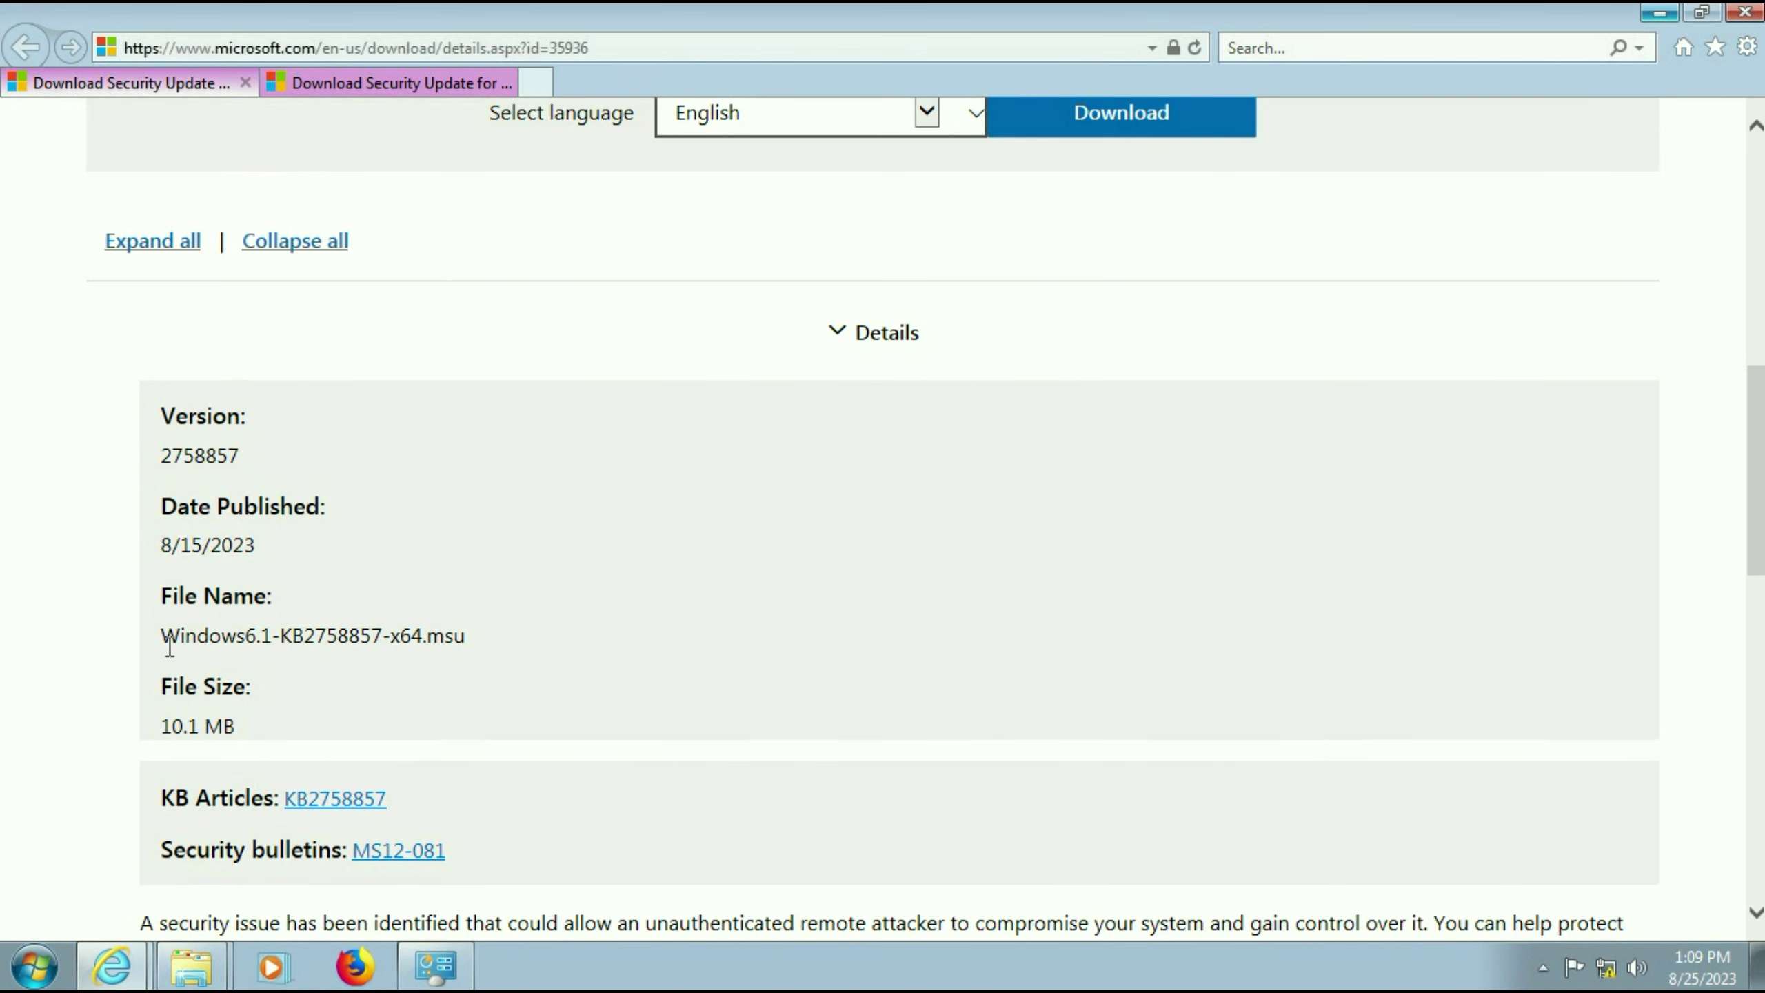
pyautogui.moveTo(163, 636); pyautogui.dragTo(467, 636)
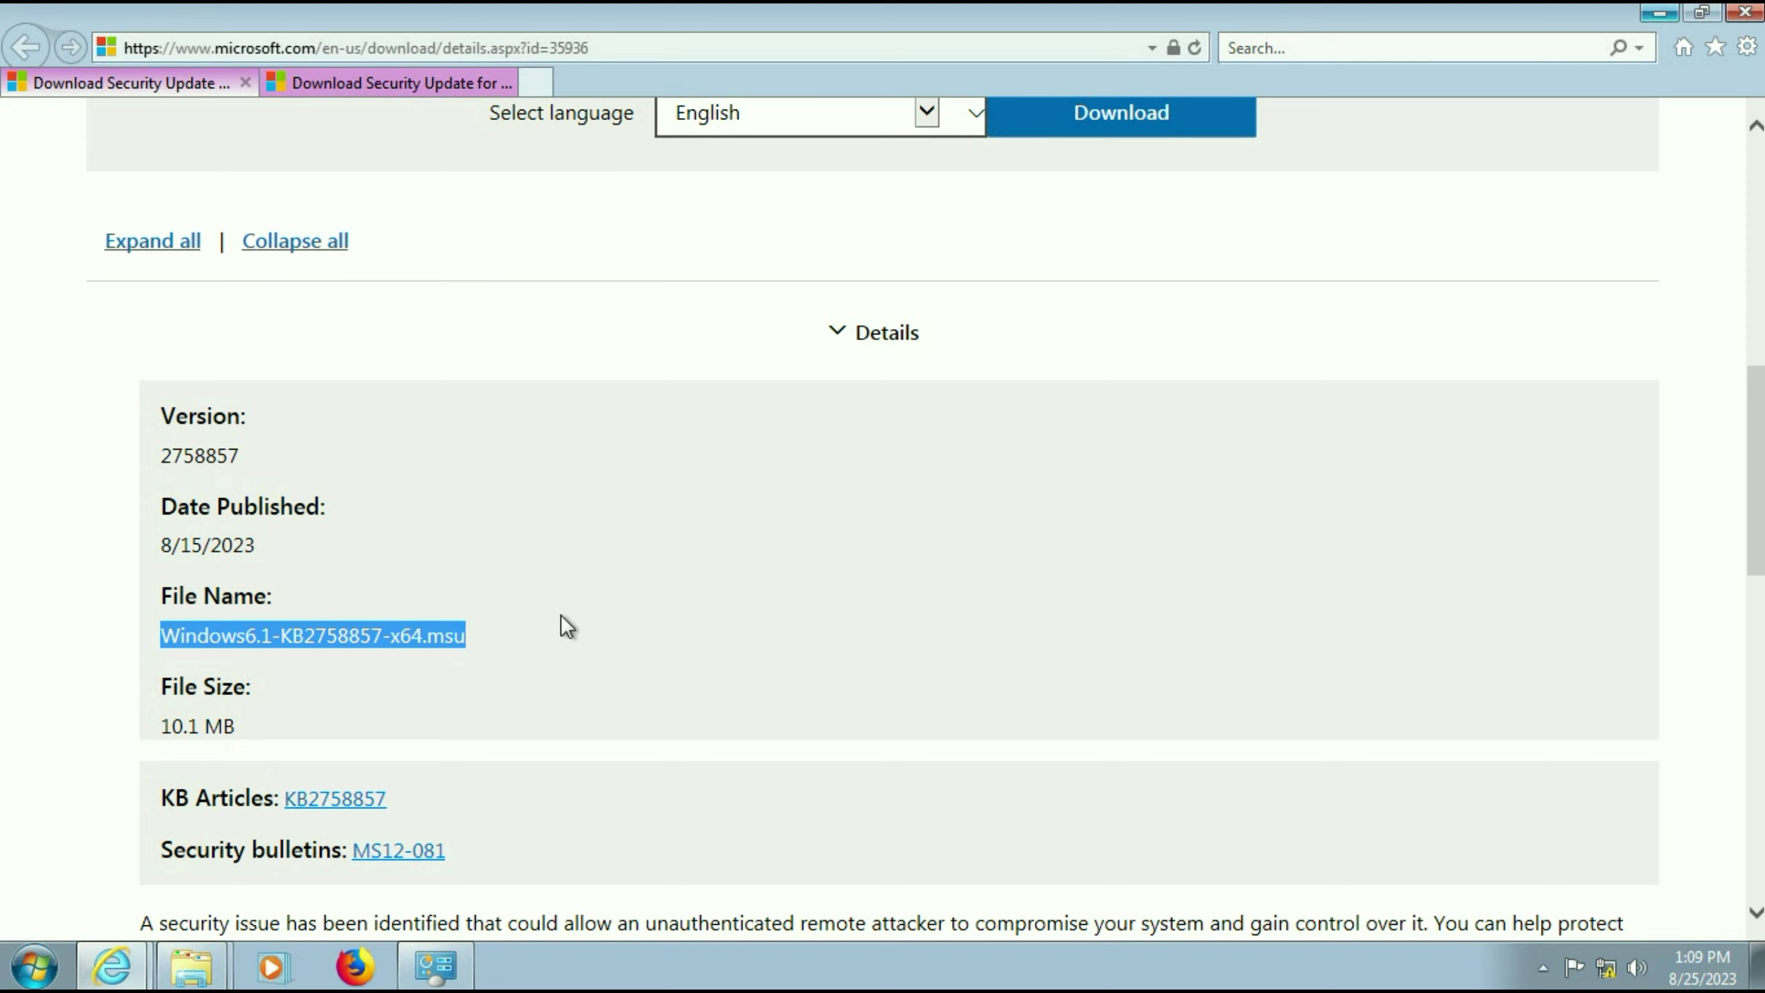
pyautogui.click(662, 606)
pyautogui.scroll(4, 768, 595)
pyautogui.click(1111, 618)
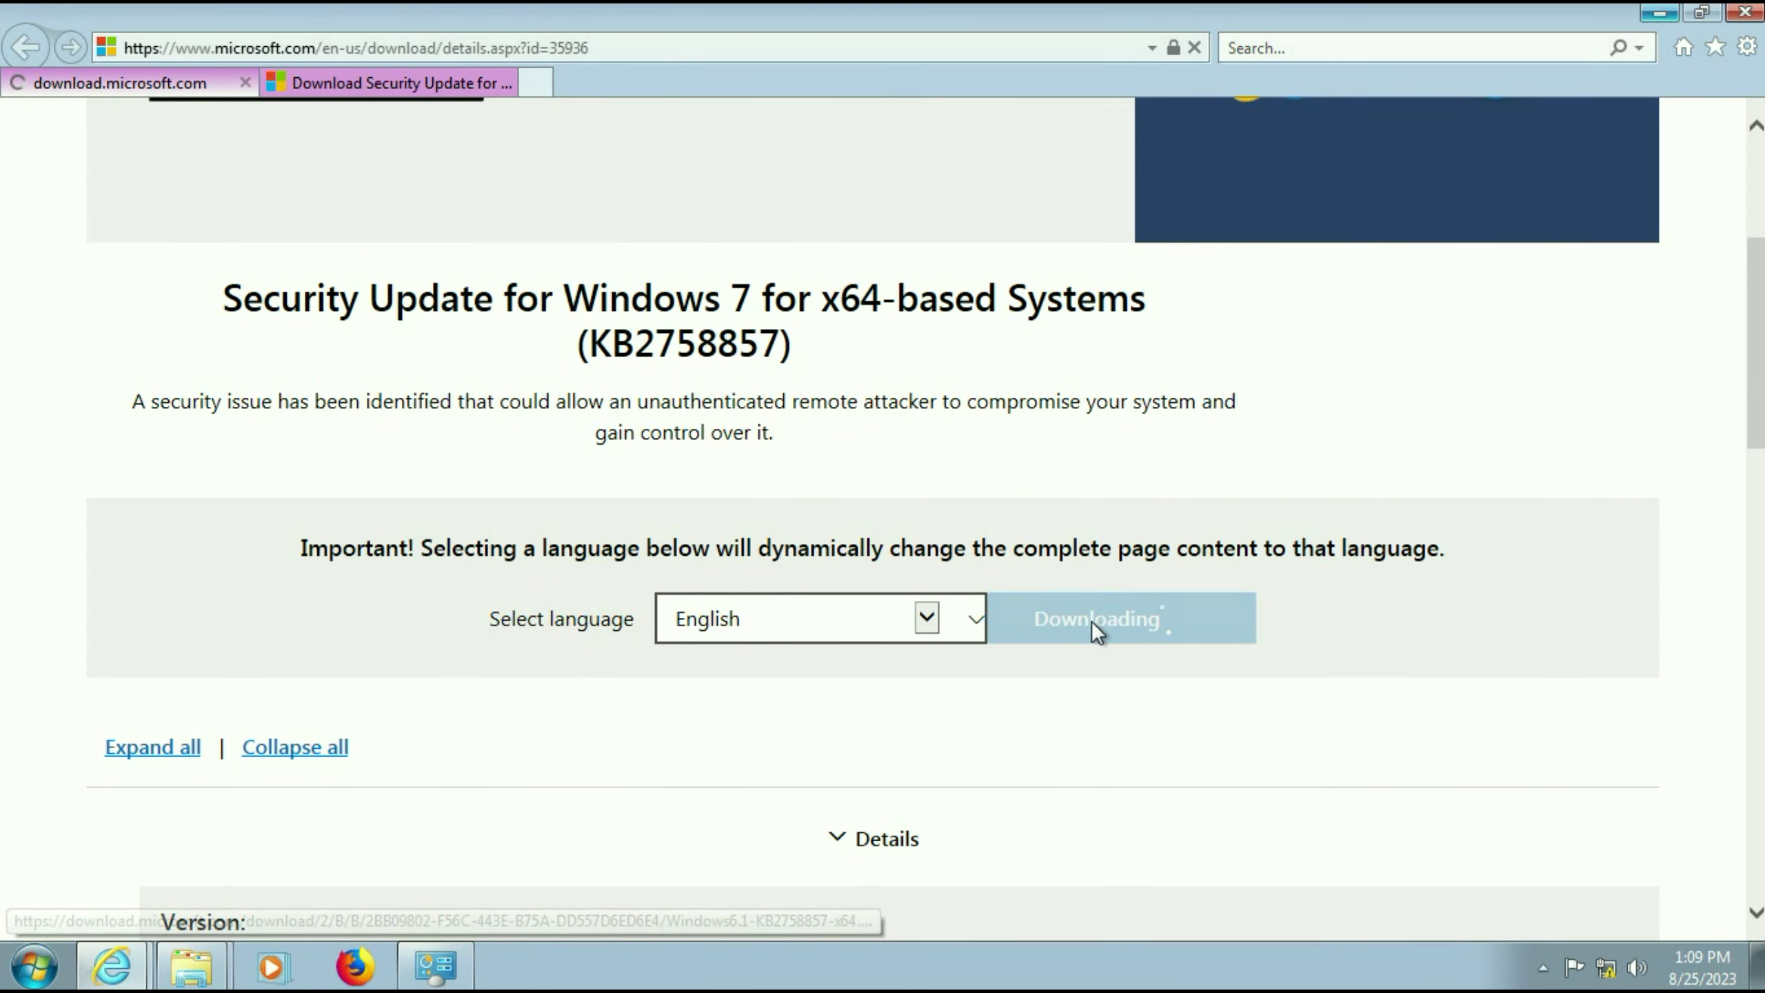
pyautogui.click(1297, 908)
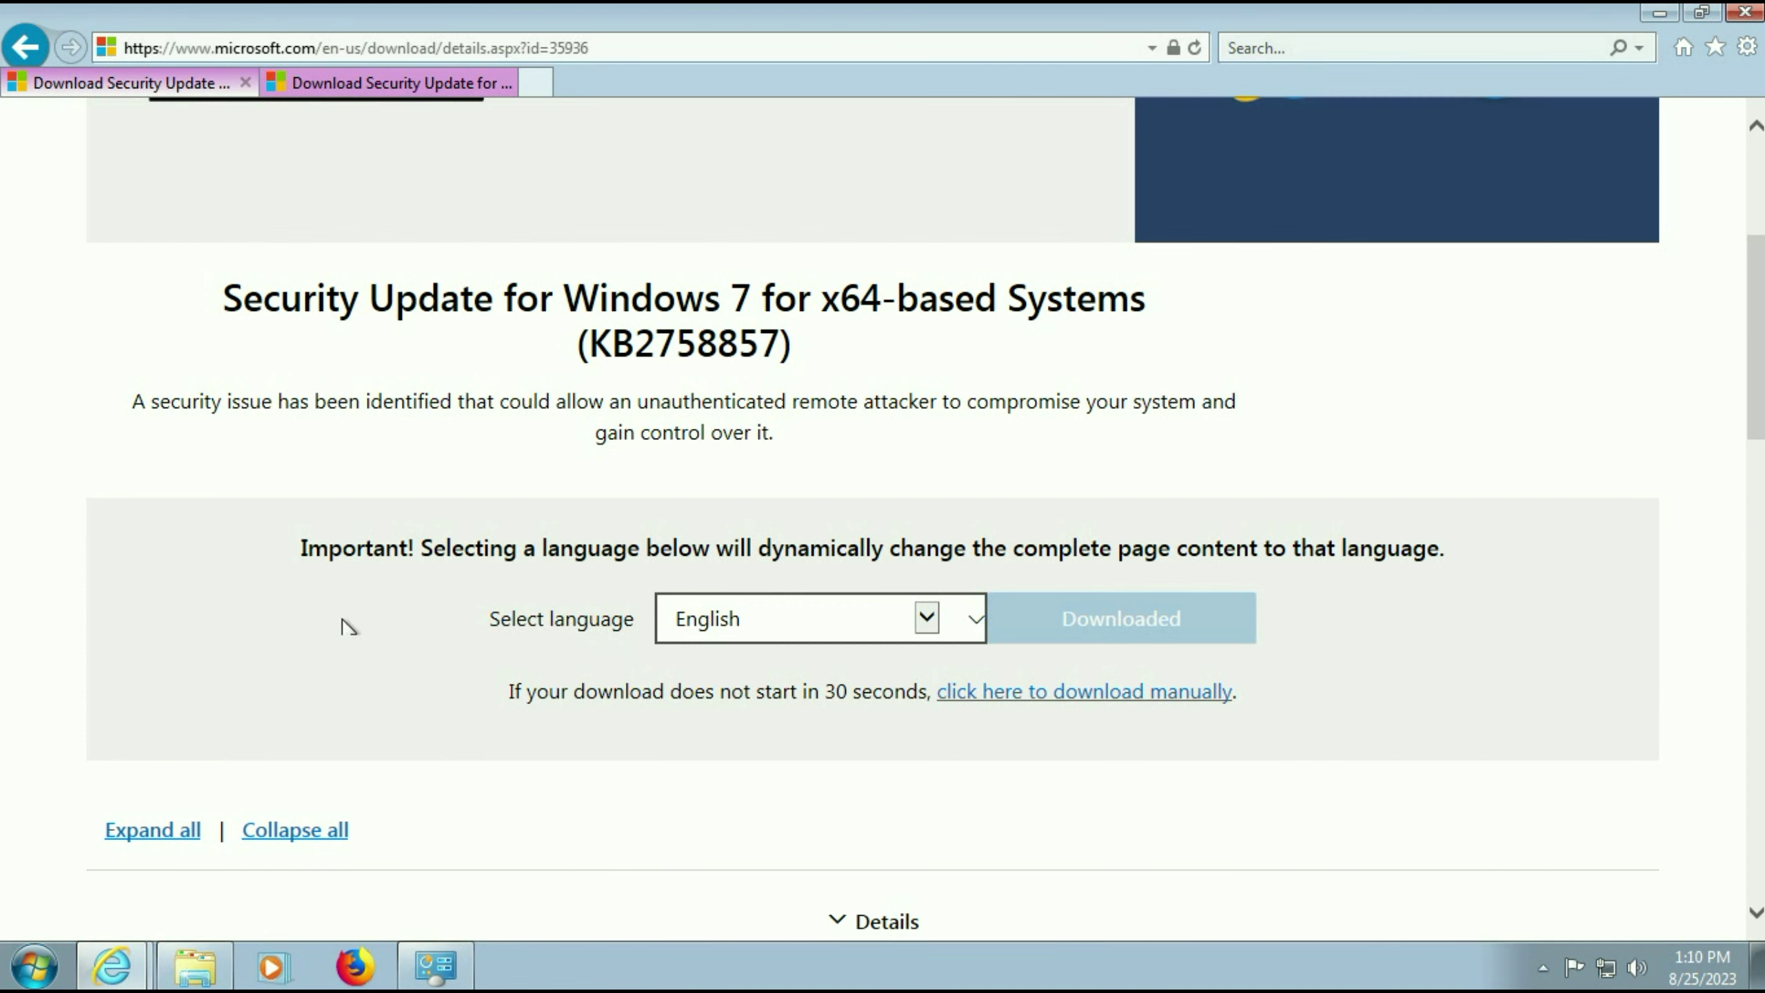
# Unblock Windows6.1-KB2758857-x64.msu in its Downloads-folder Properties and apply the change.
pyautogui.click(194, 966)
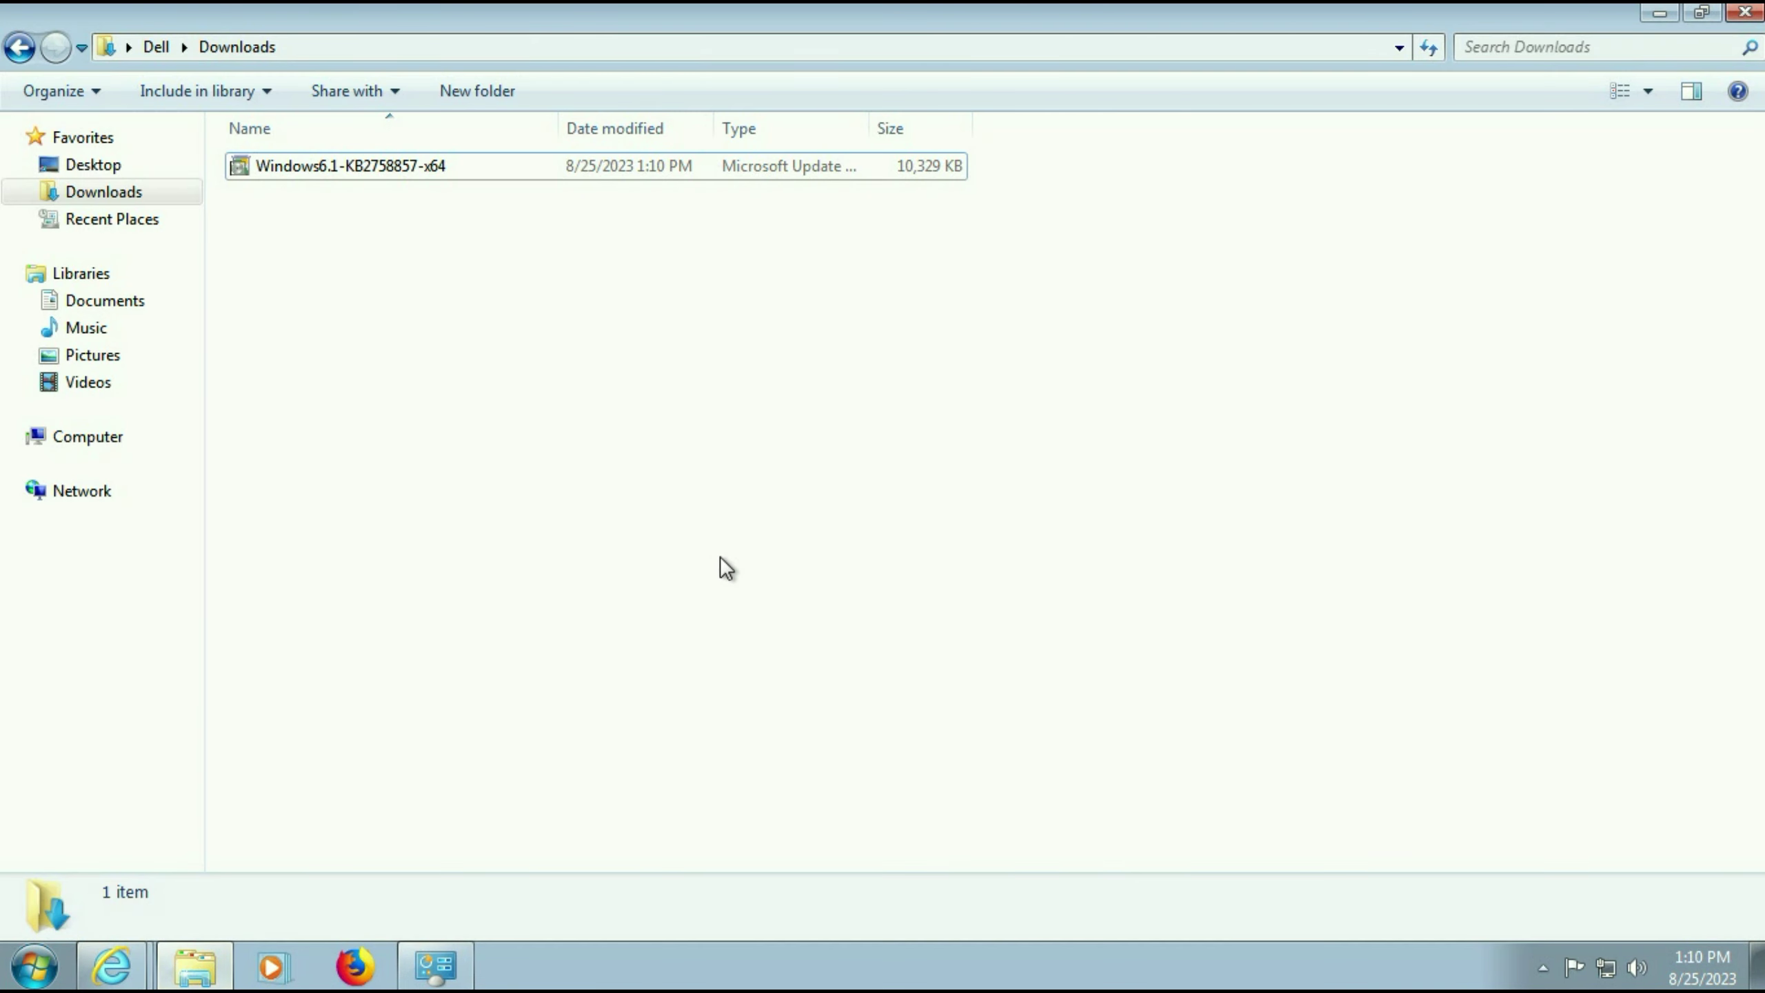
pyautogui.doubleClick(413, 169)
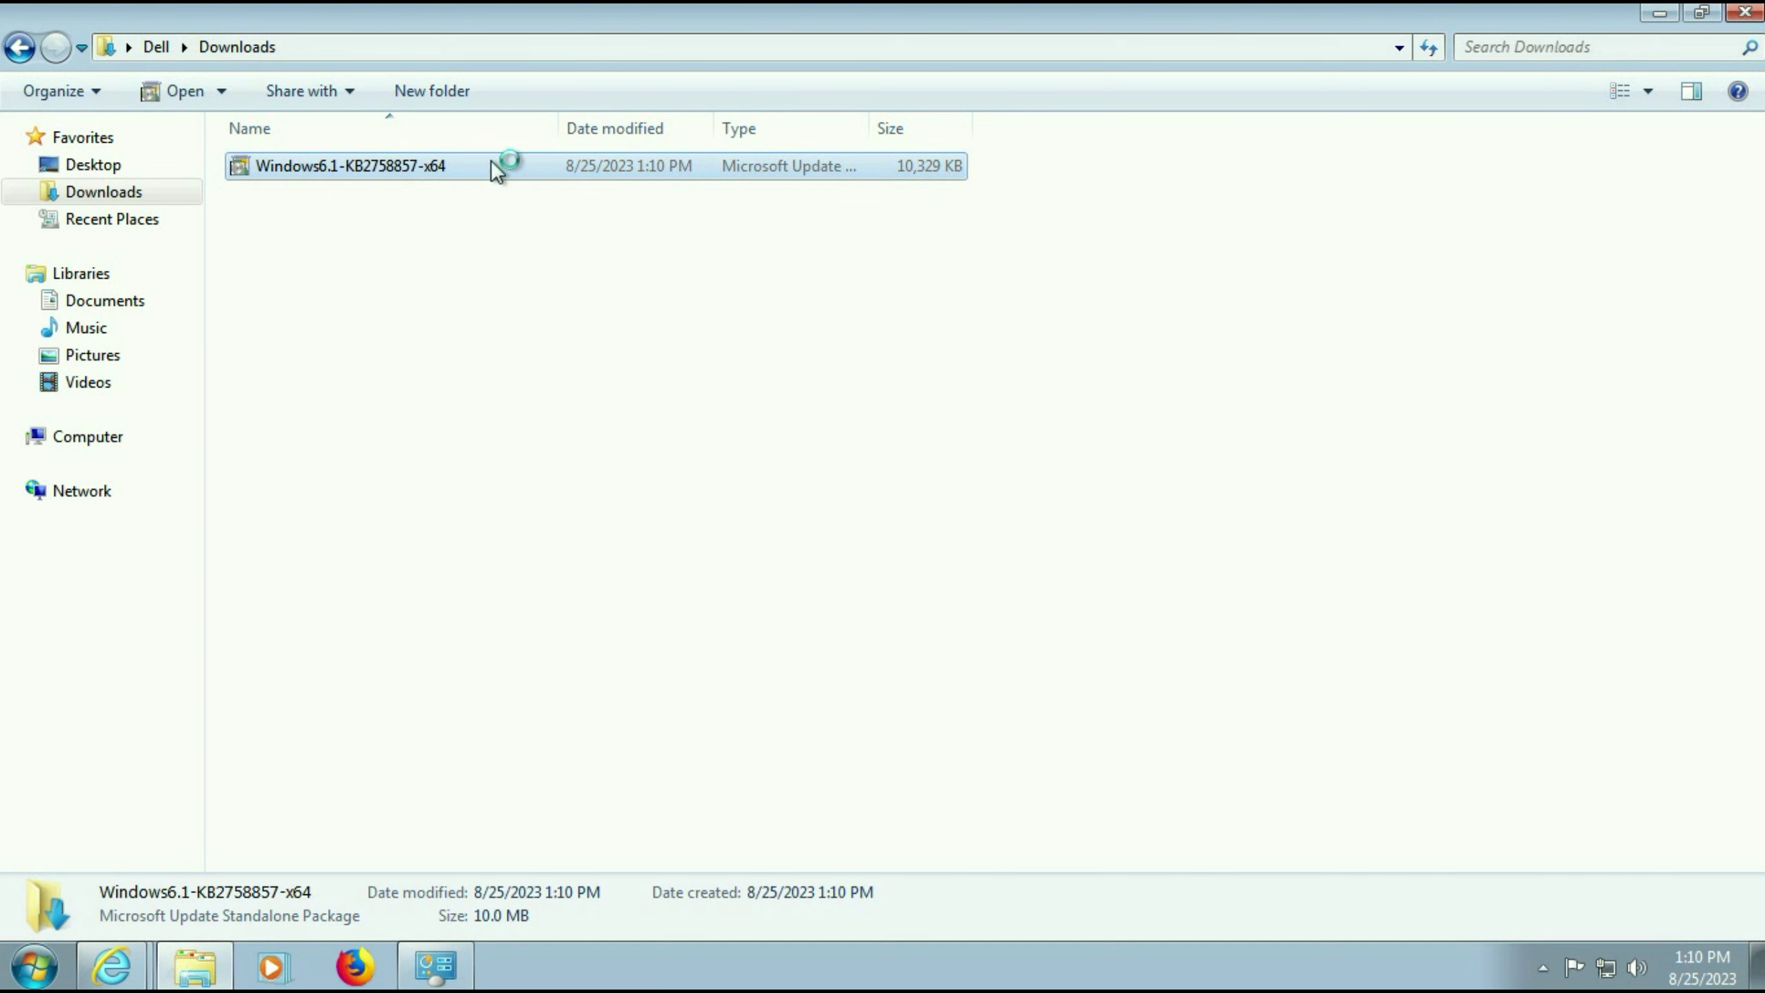
pyautogui.rightClick(441, 173)
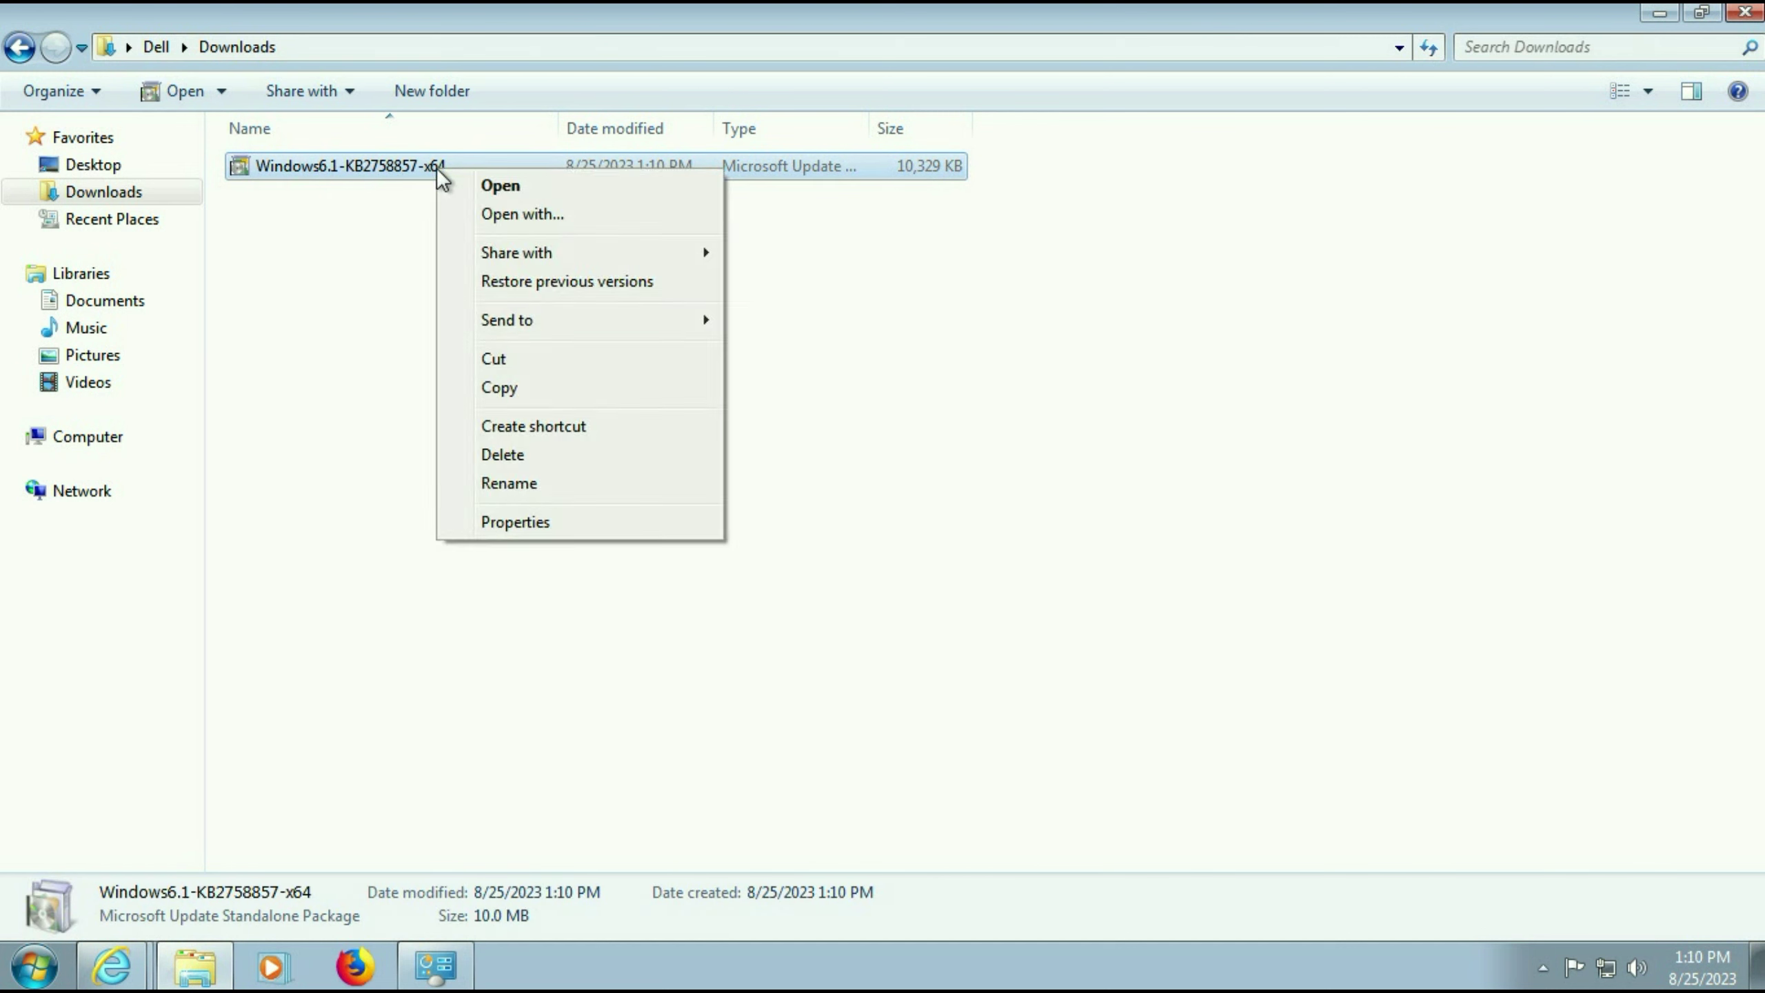
pyautogui.click(540, 532)
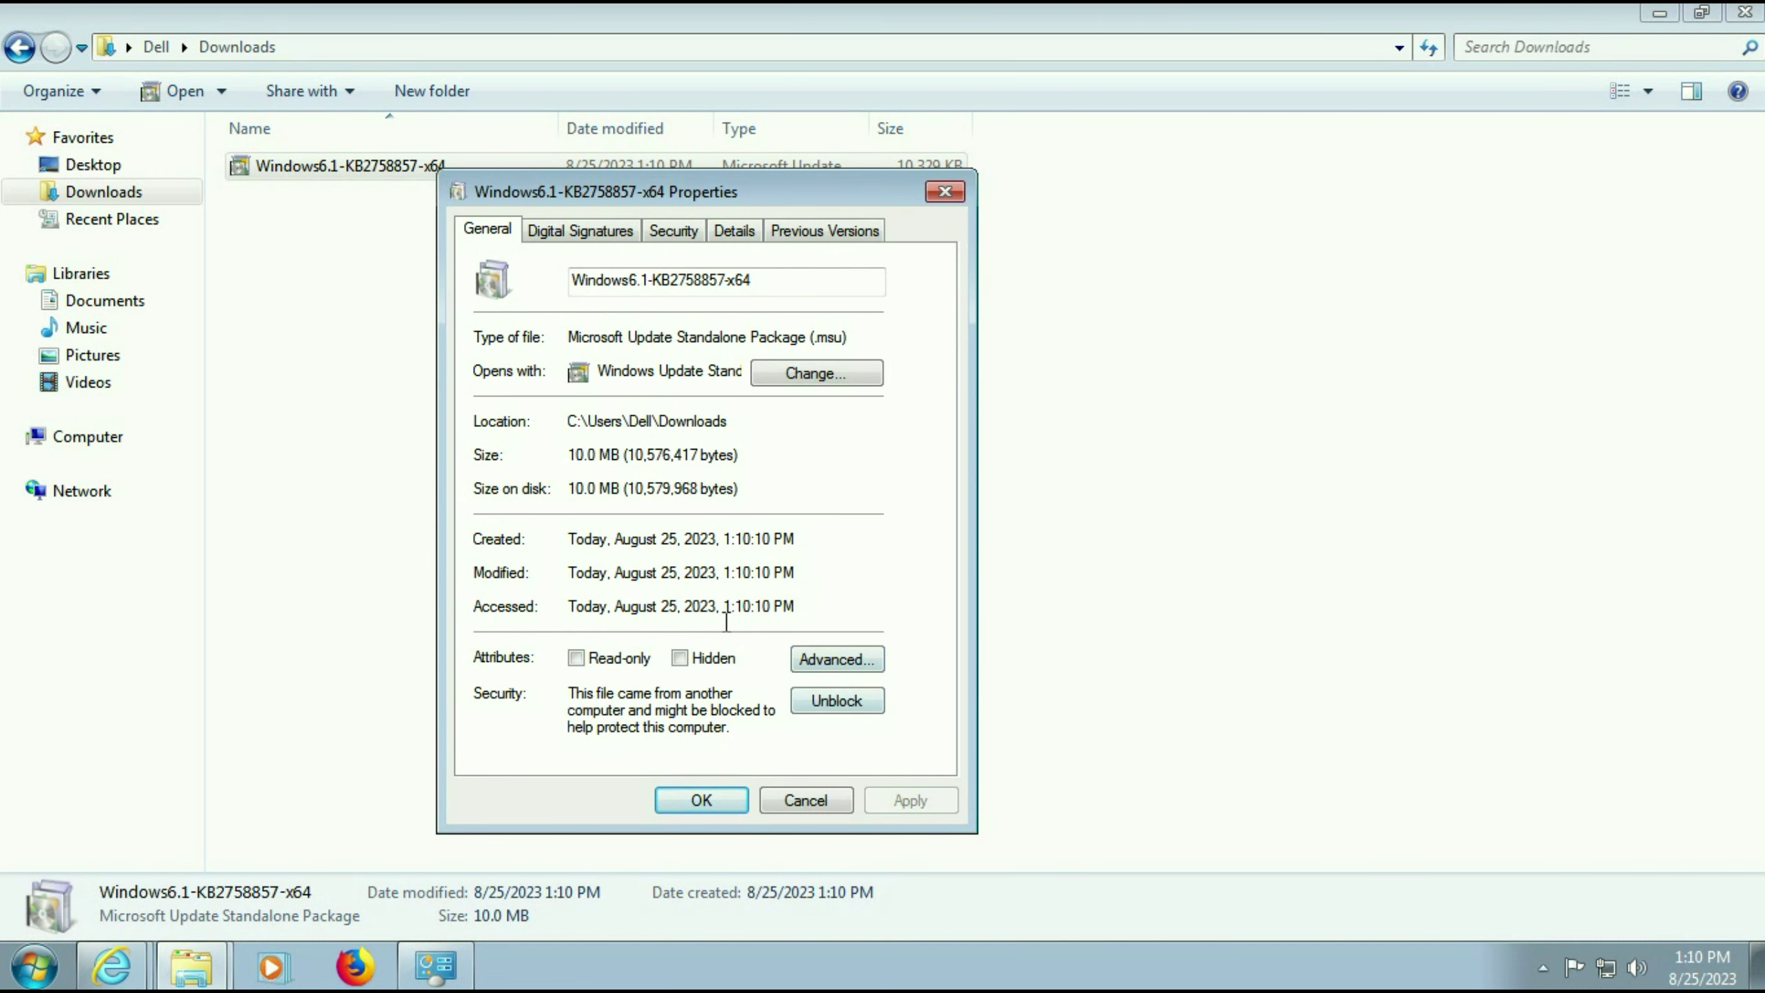
pyautogui.click(845, 706)
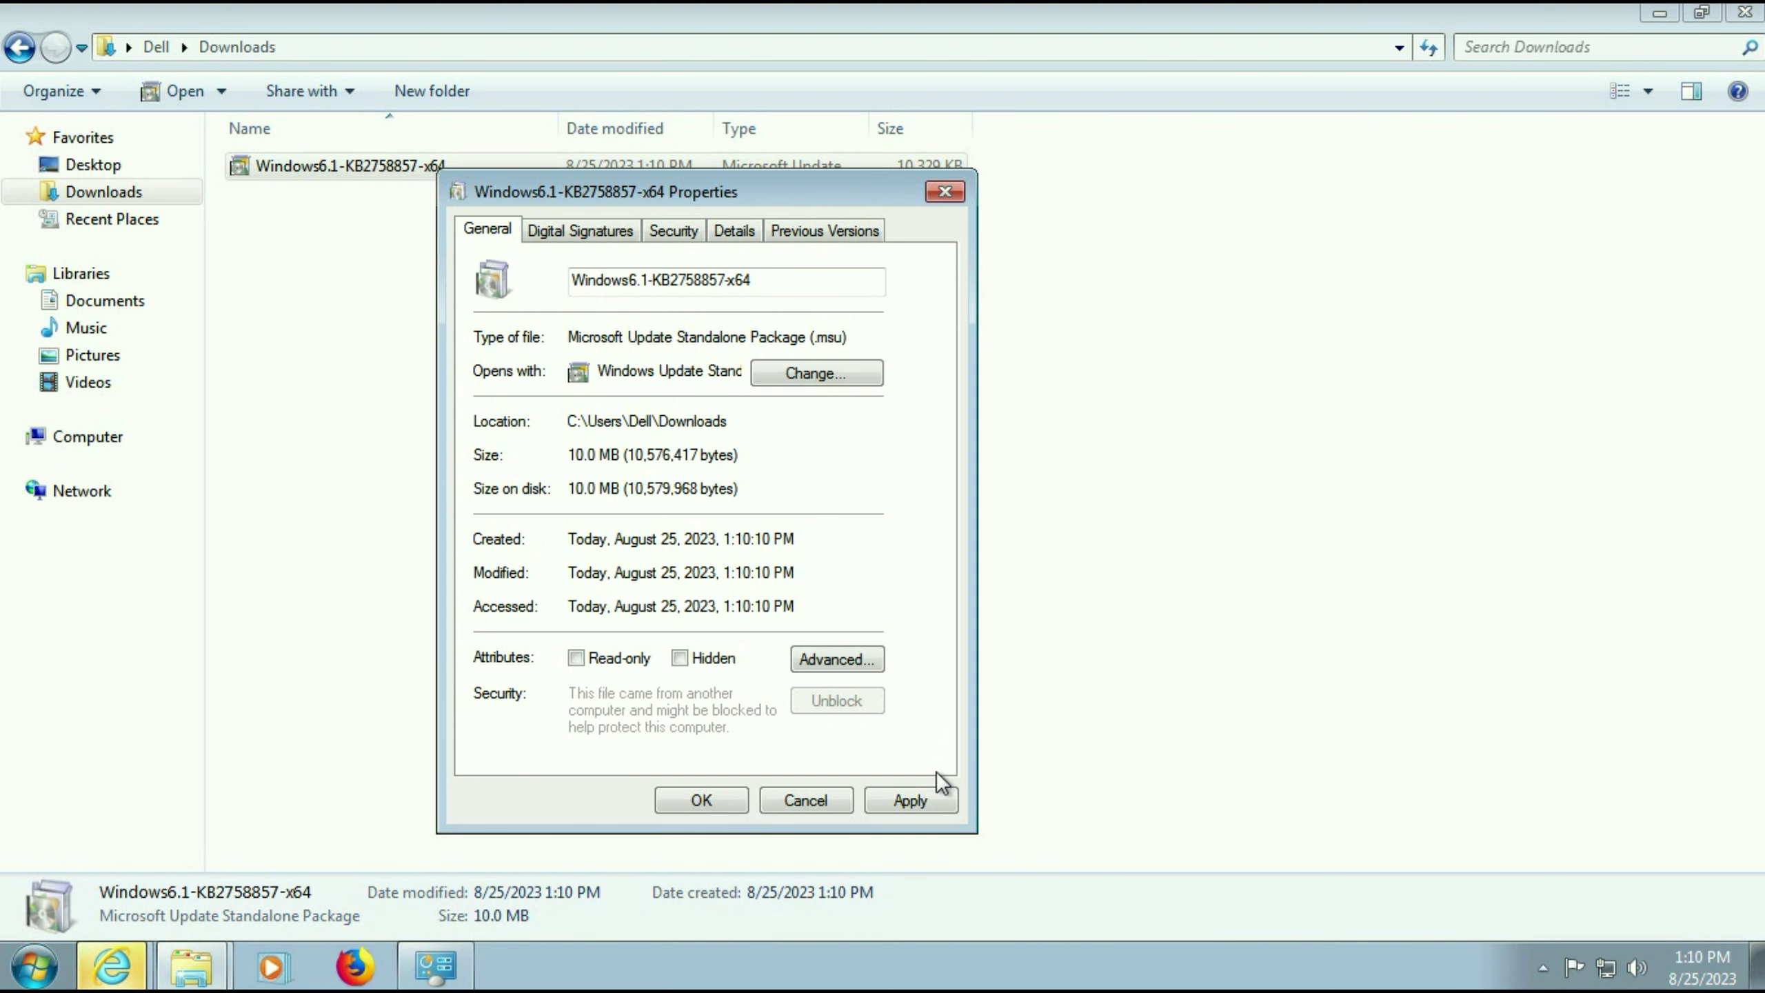
pyautogui.click(925, 798)
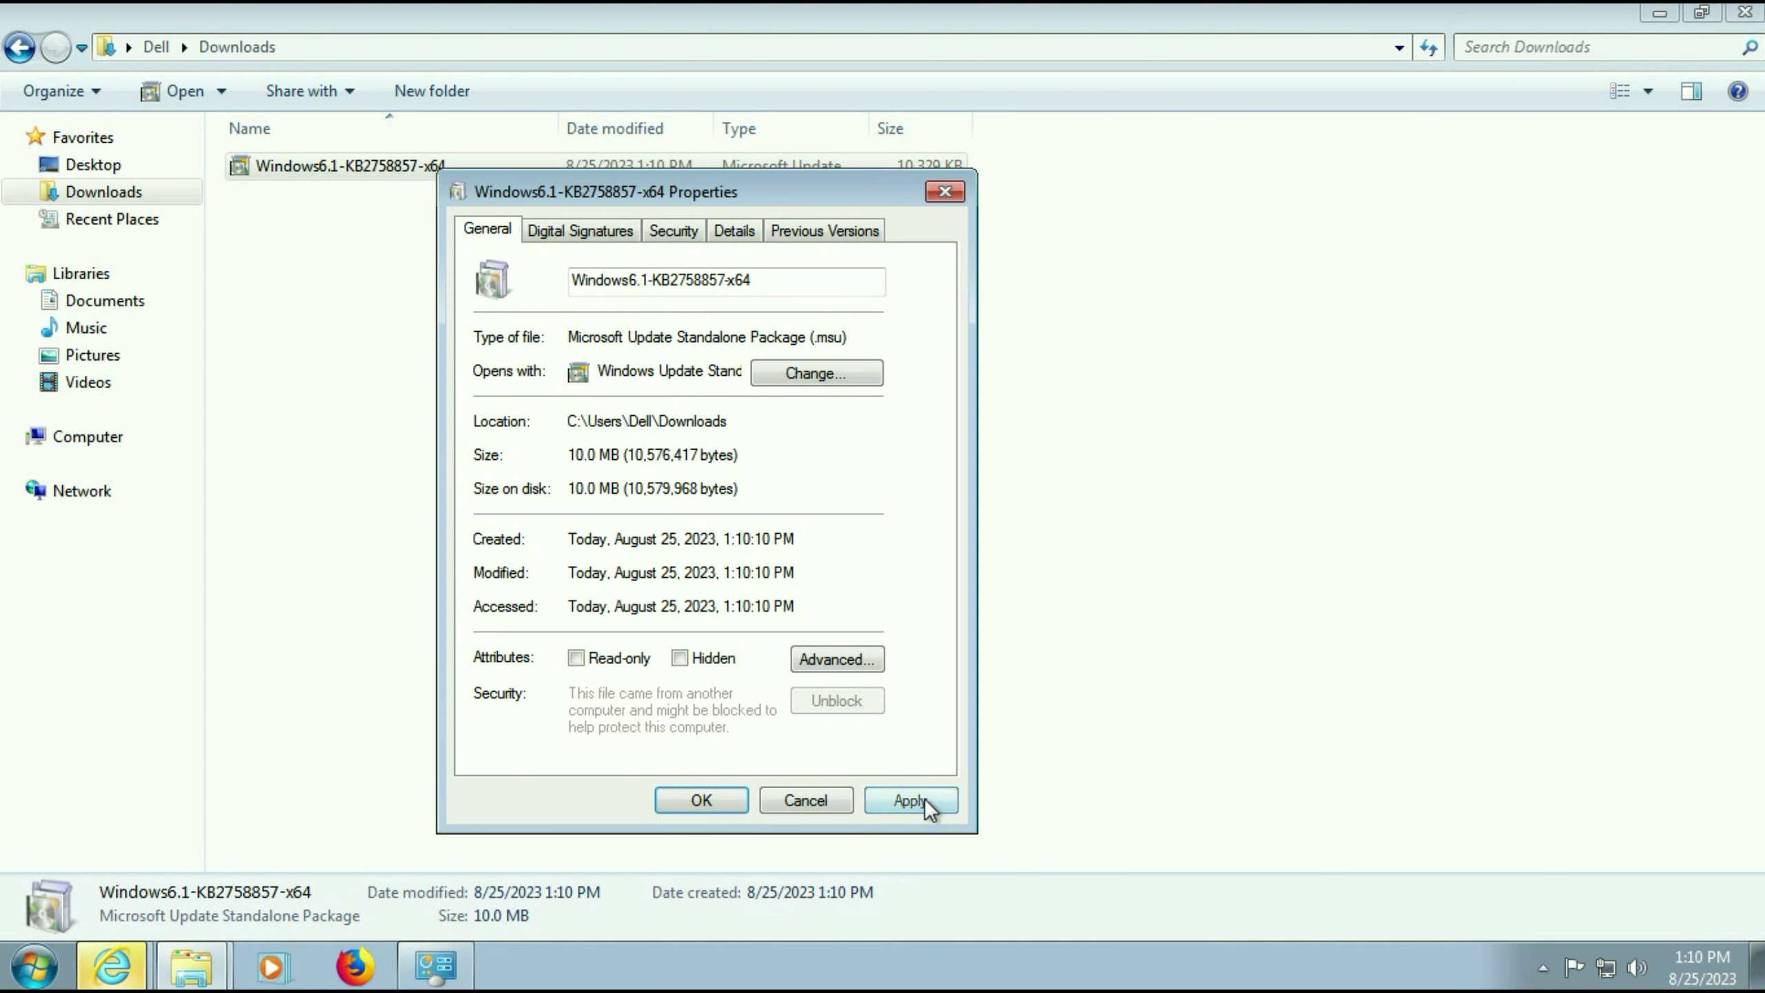
pyautogui.click(715, 807)
pyautogui.click(768, 631)
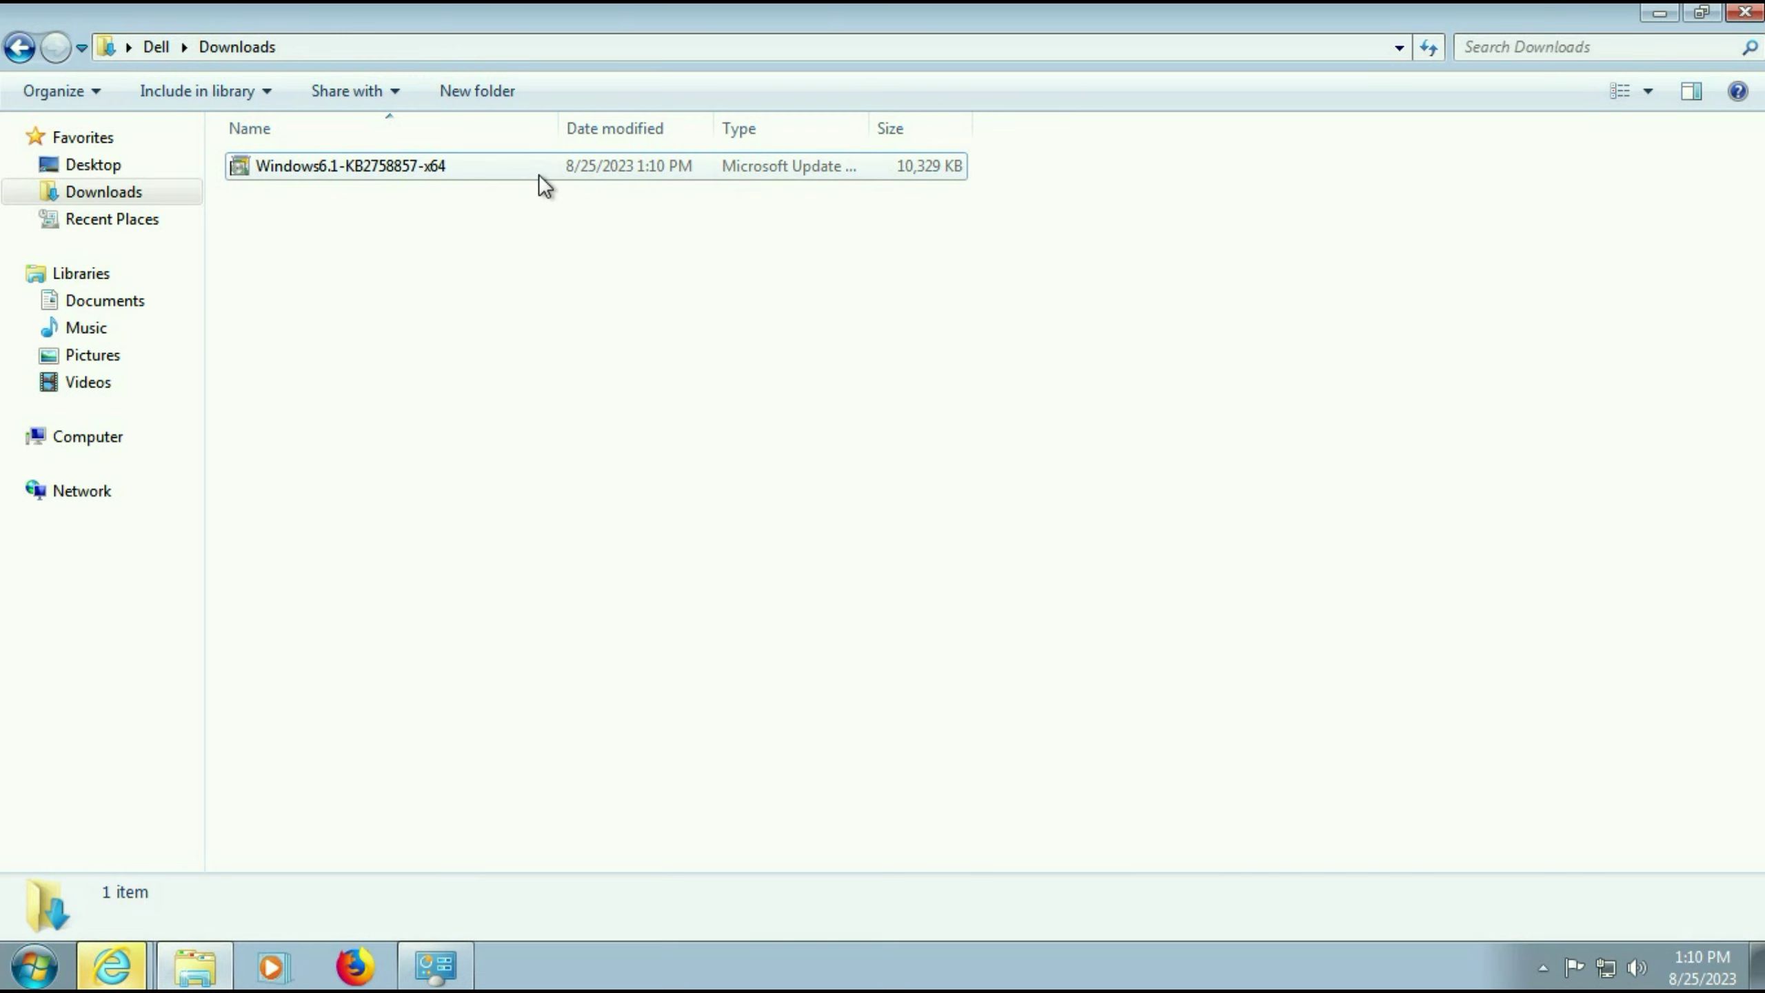
# Open Windows6.1-KB2758857-x64.msu from its context menu, then minimize the Downloads window.
pyautogui.click(556, 169)
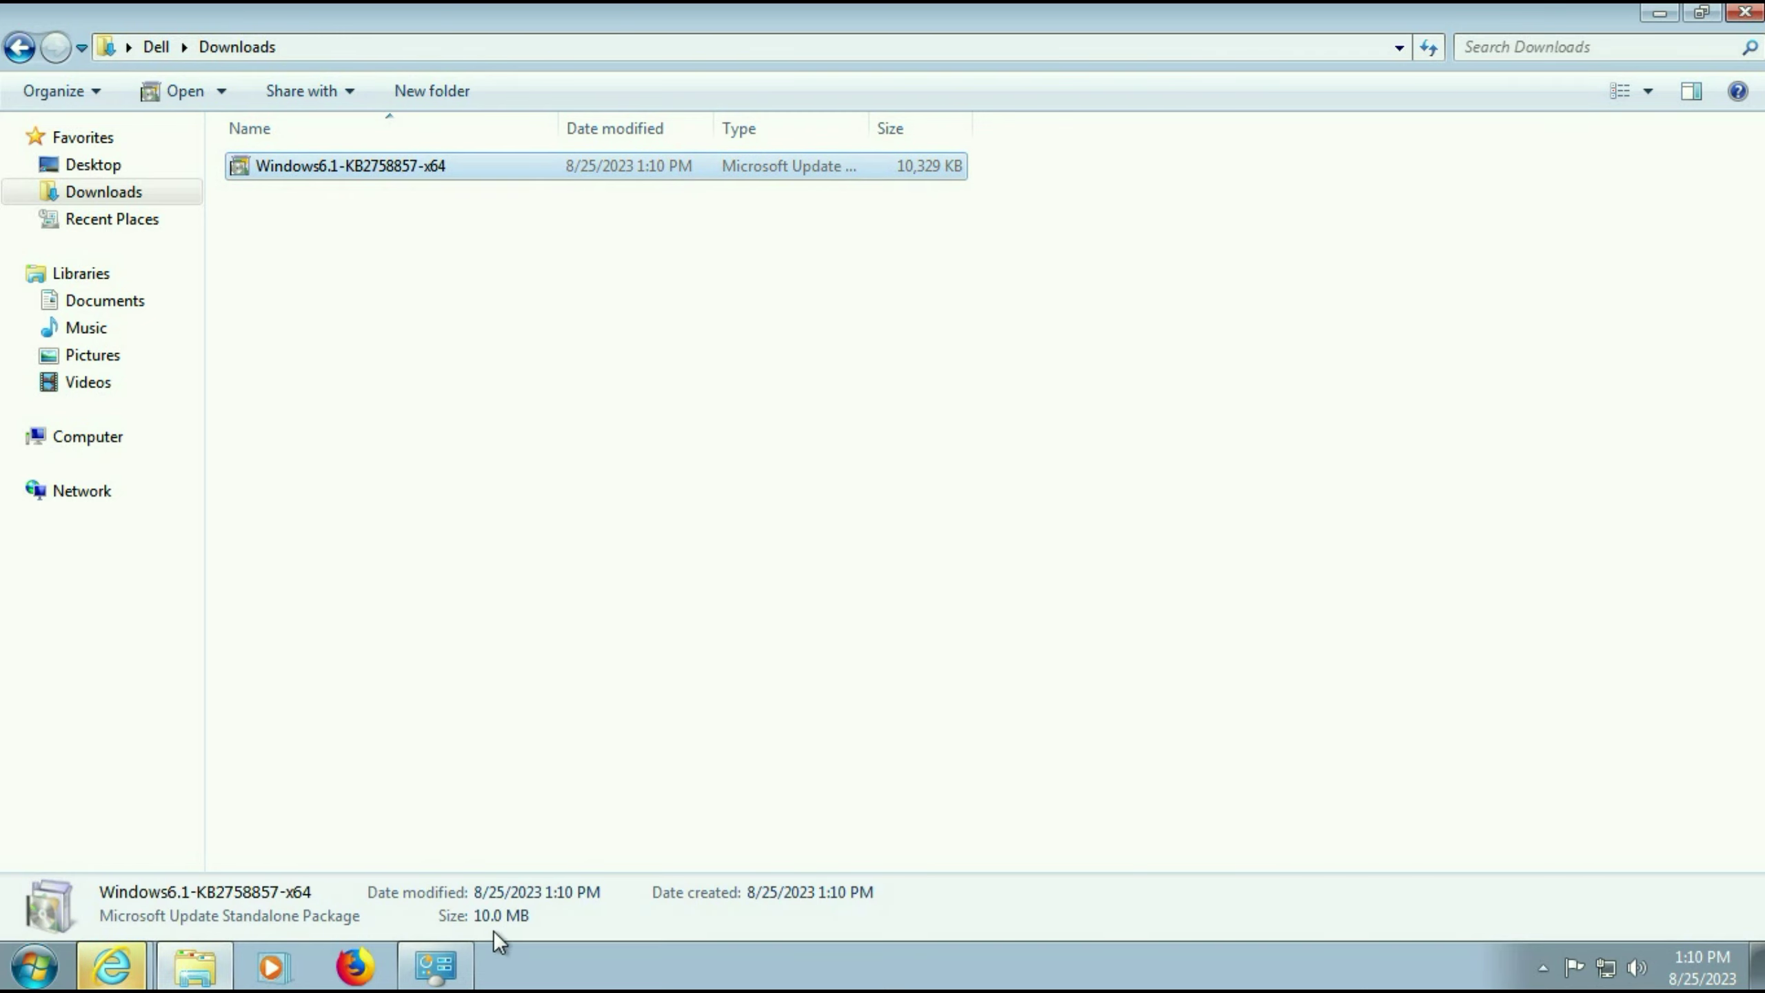
pyautogui.rightClick(450, 169)
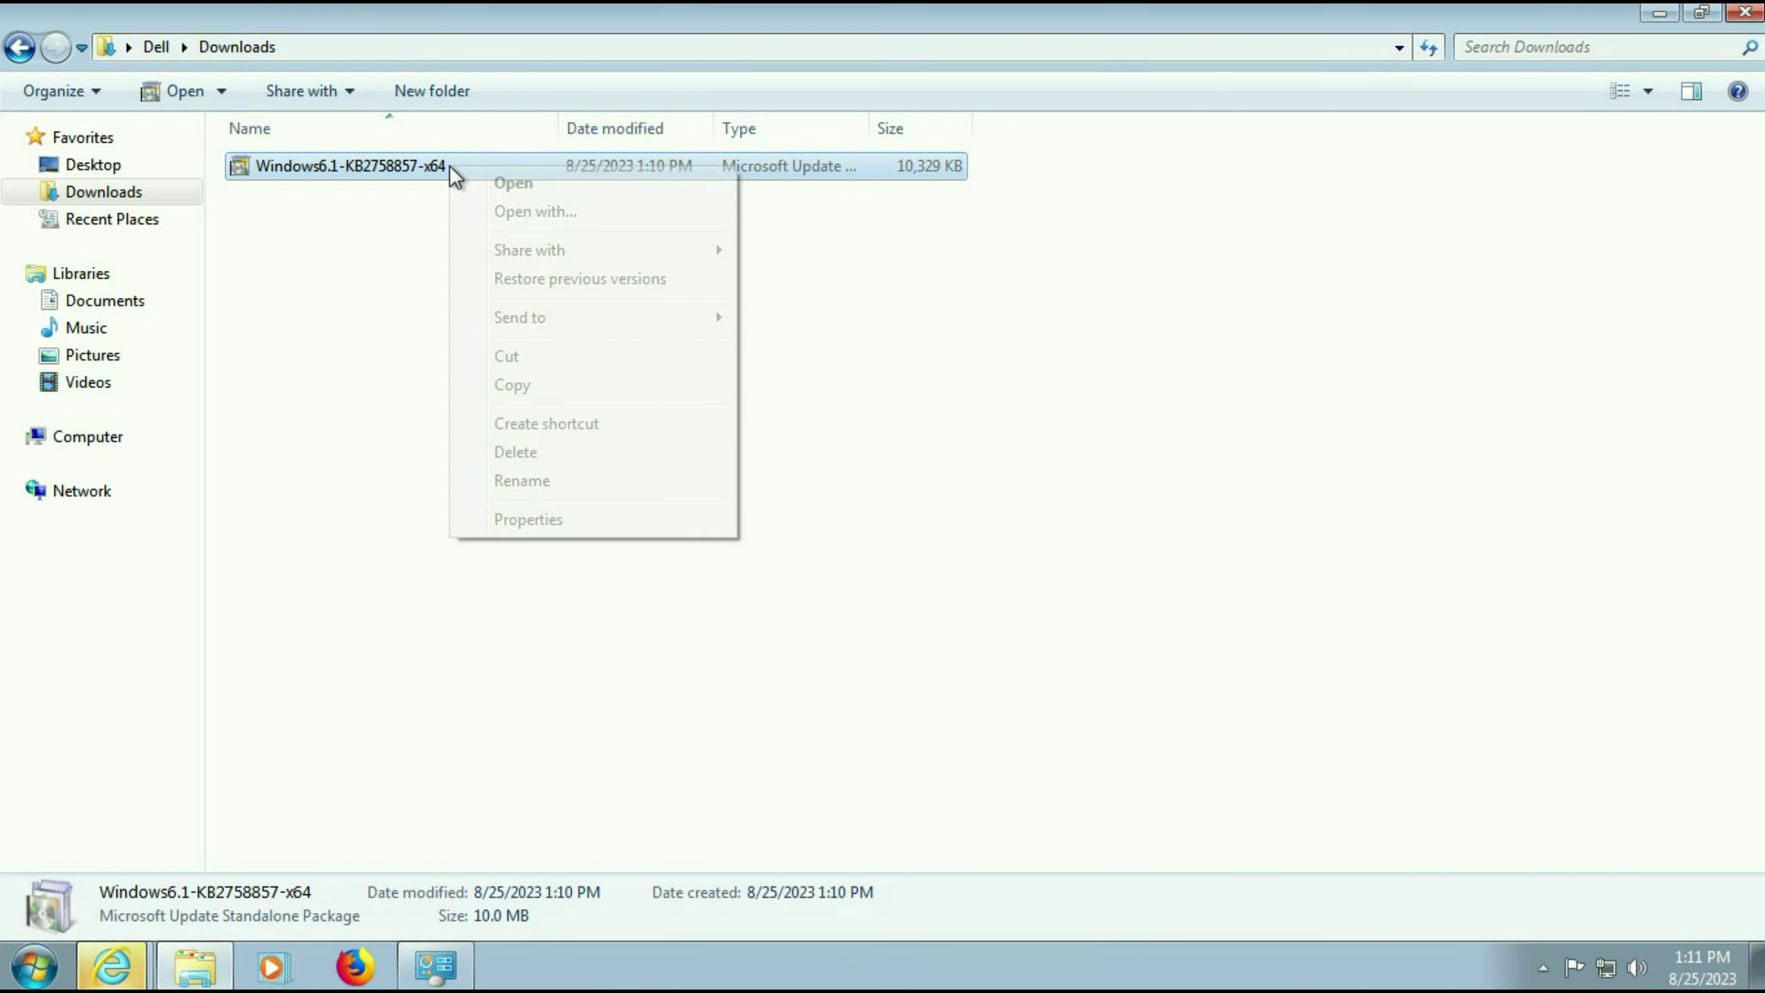
pyautogui.click(513, 184)
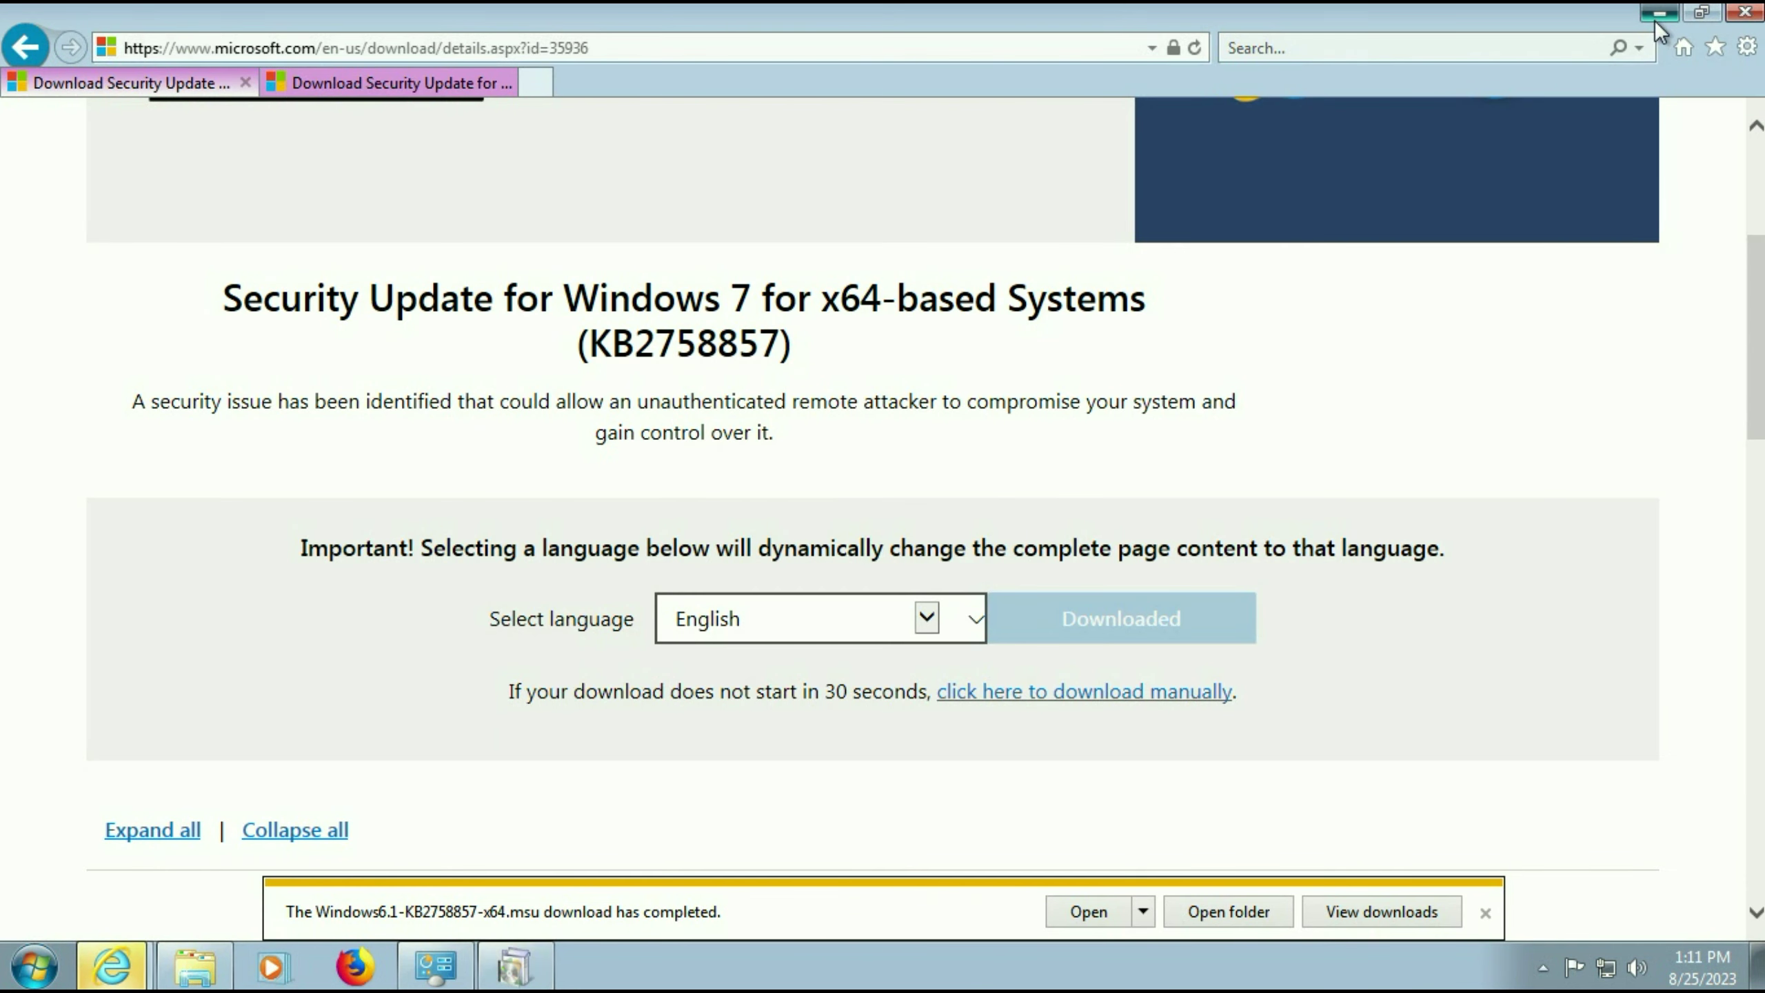
pyautogui.click(1656, 20)
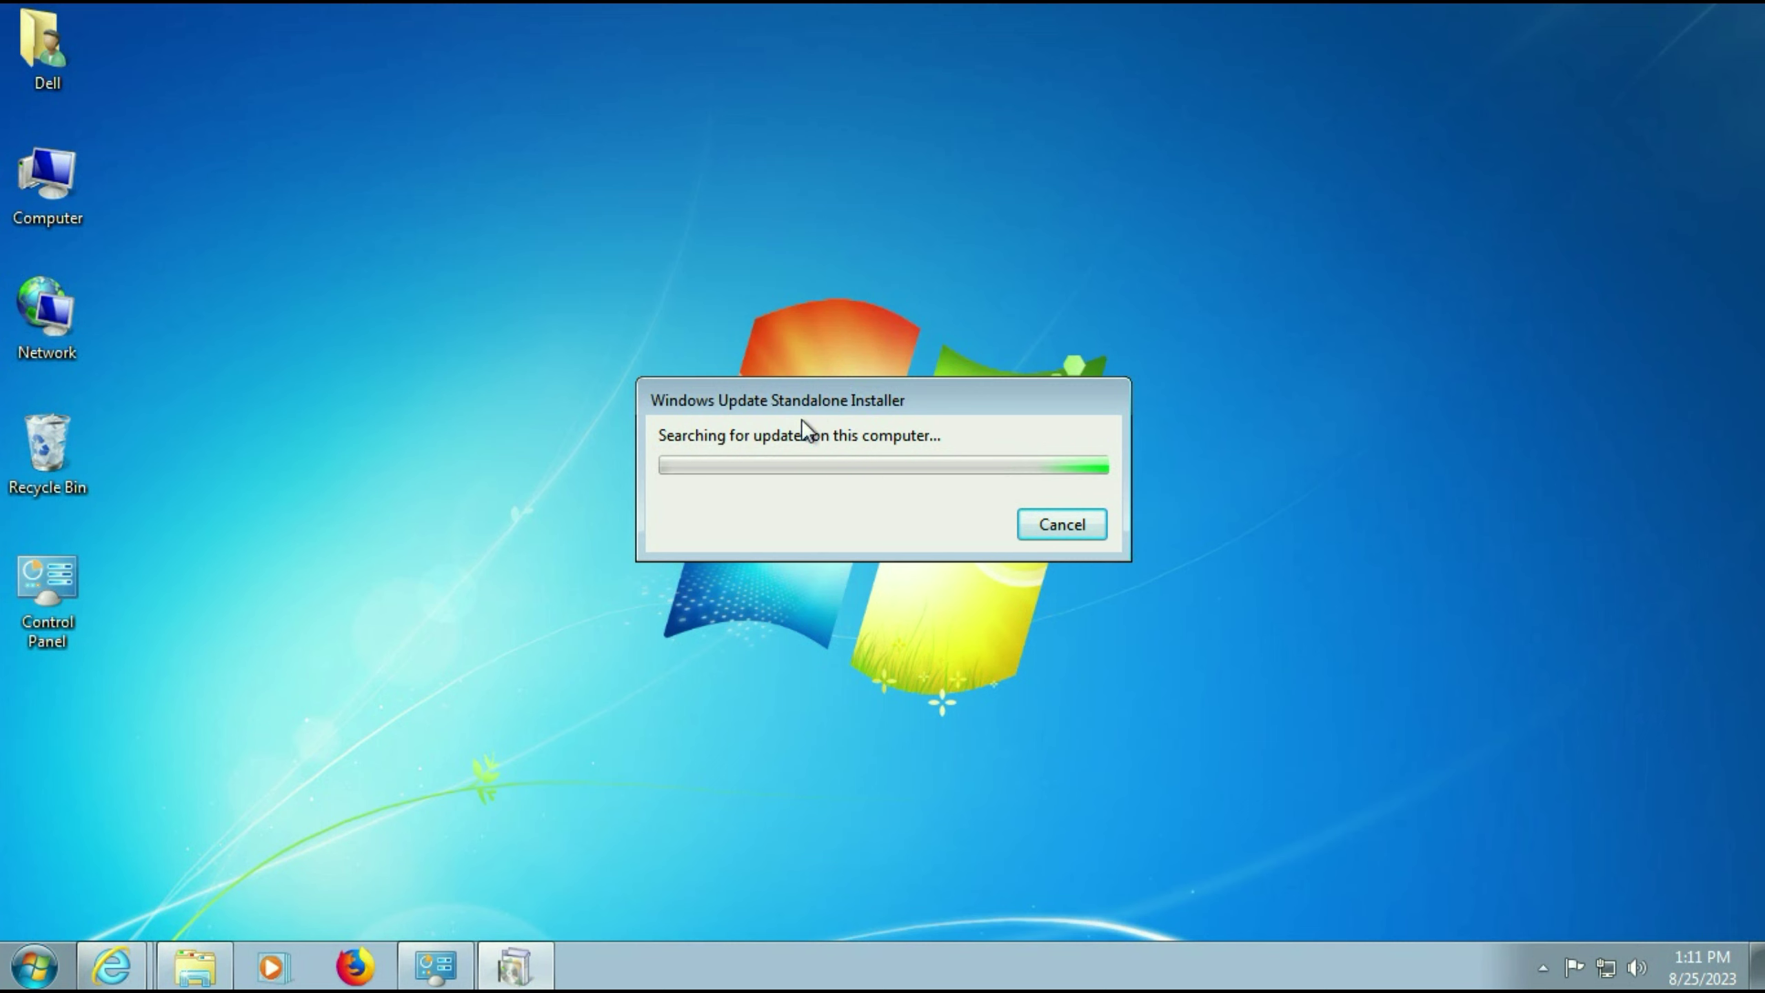